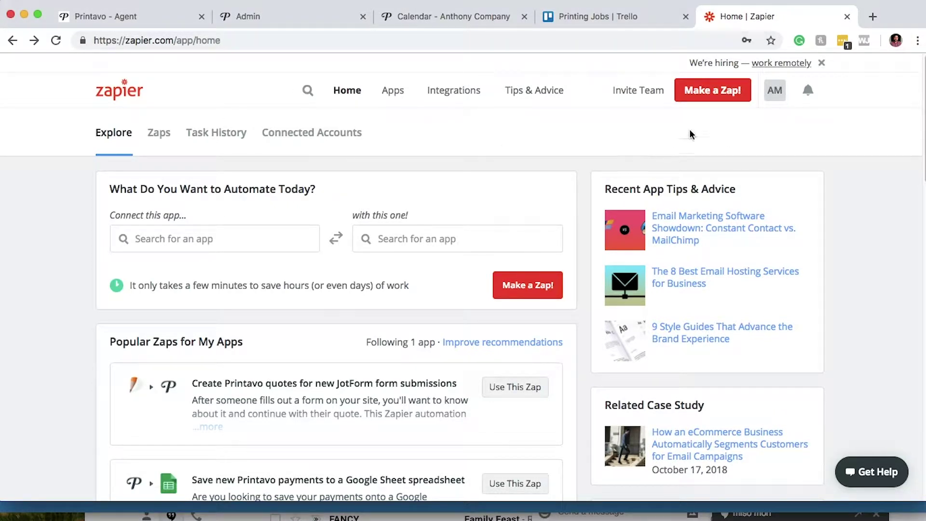
Start a new zap with Printavo's New Quote/Invoice trigger and save the choice
click(725, 99)
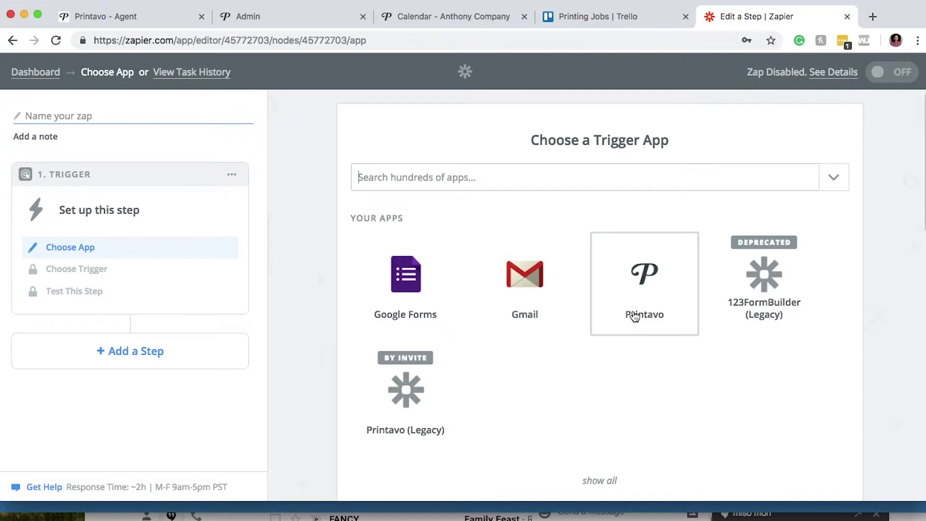
click(648, 300)
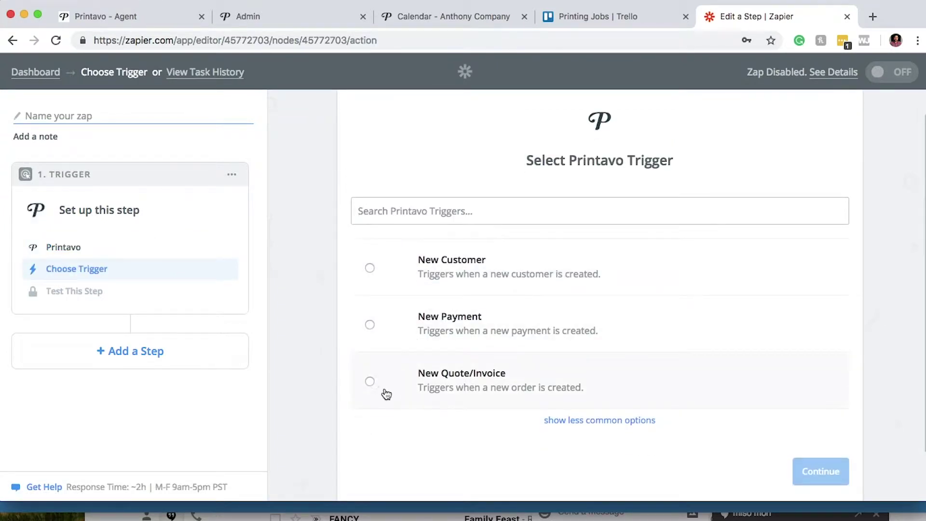
click(369, 381)
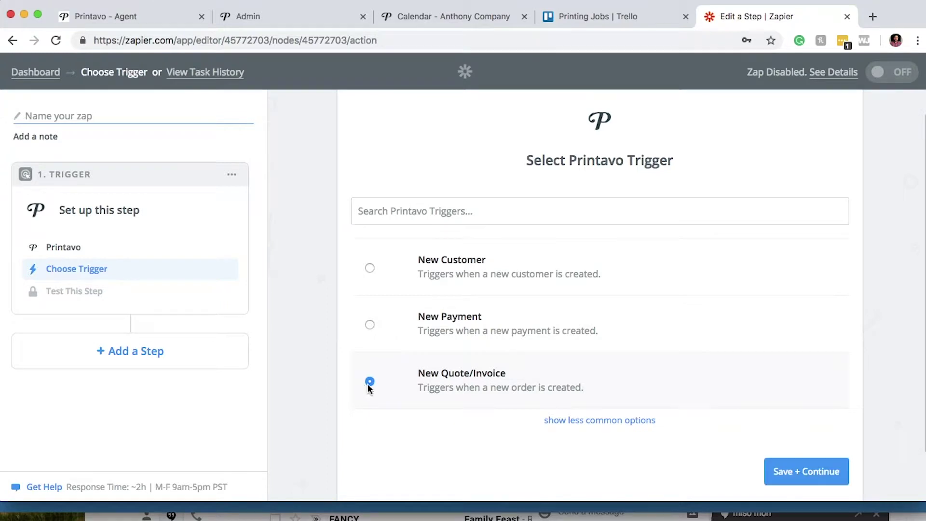
click(800, 475)
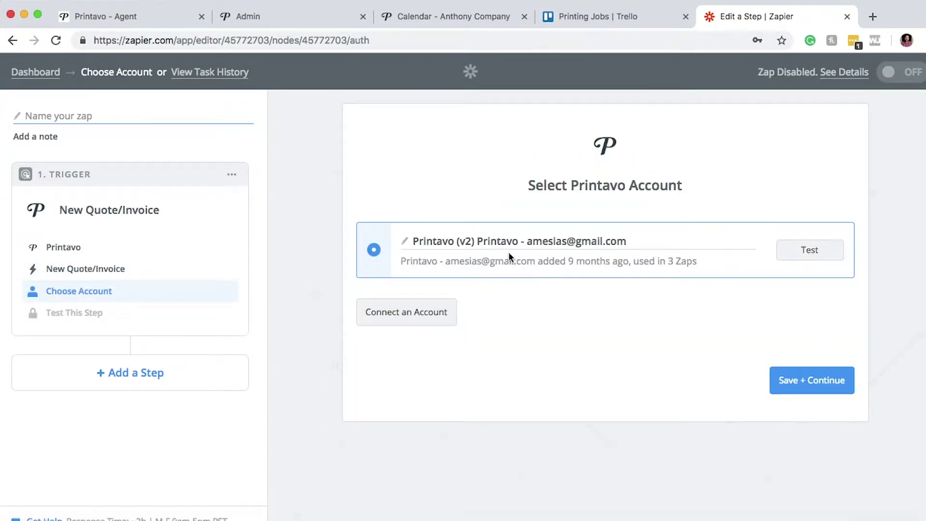
Begin connecting a new Printavo account and enter its login e-mail in the popup
click(406, 318)
drag(362, 5, 658, 6)
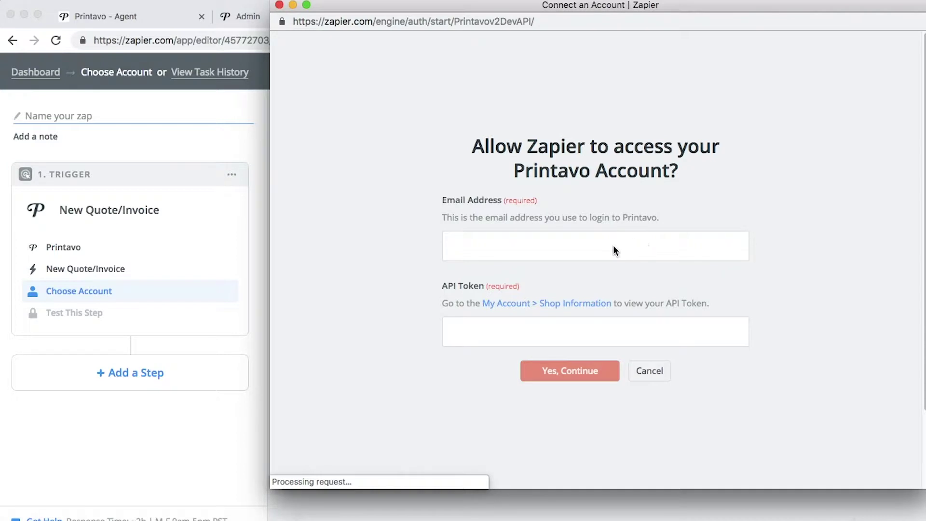
click(613, 249)
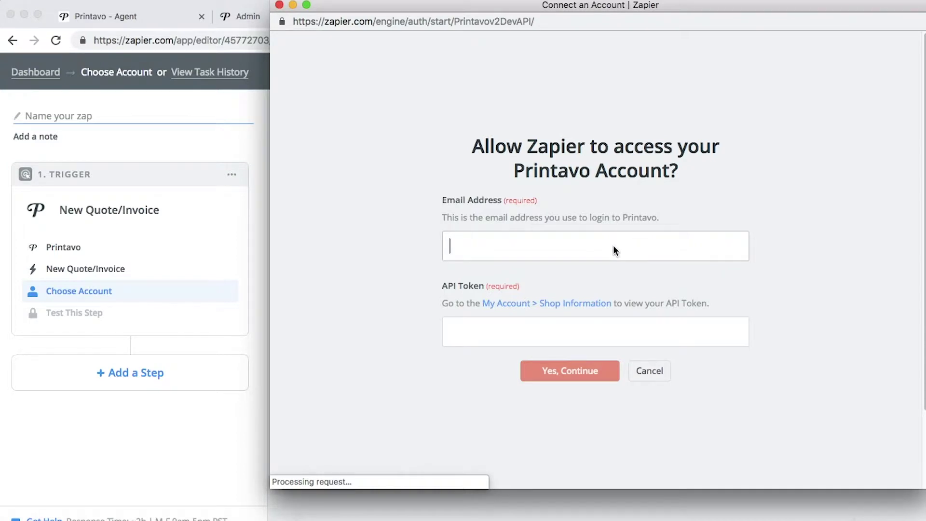
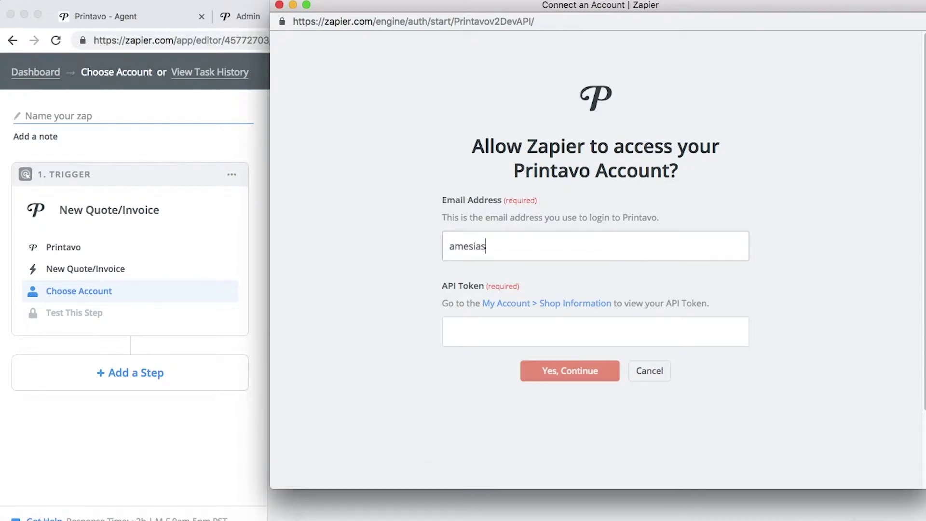
key(Tab)
click(507, 328)
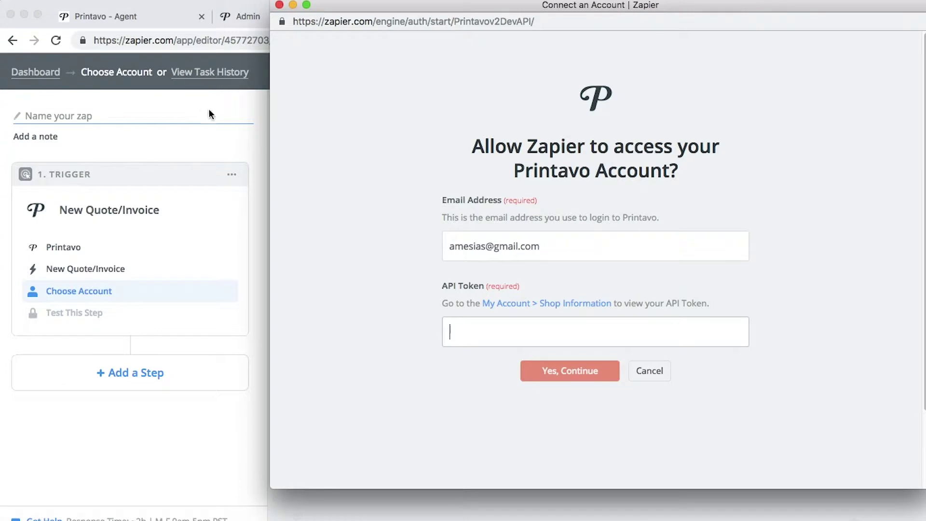
Return to the main window and switch to the Printavo account settings tab
click(244, 106)
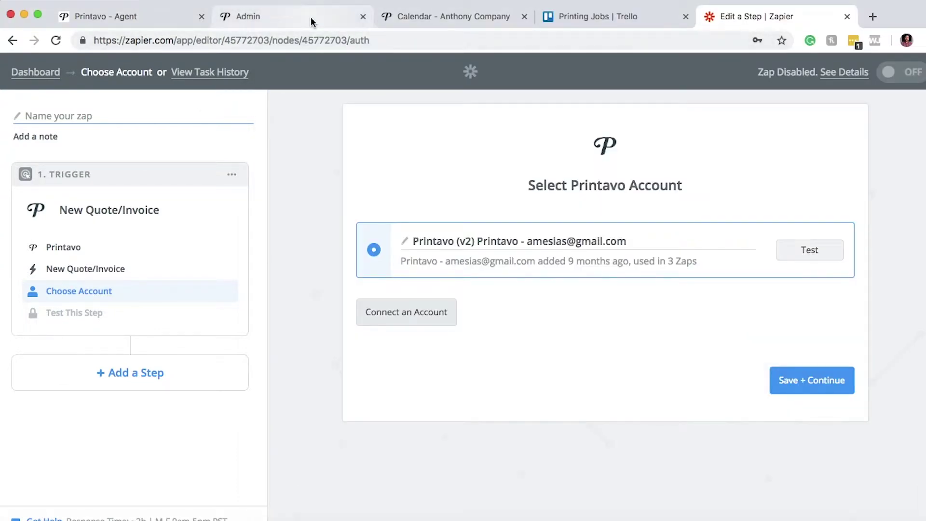
click(311, 17)
key(ctrl+Tab)
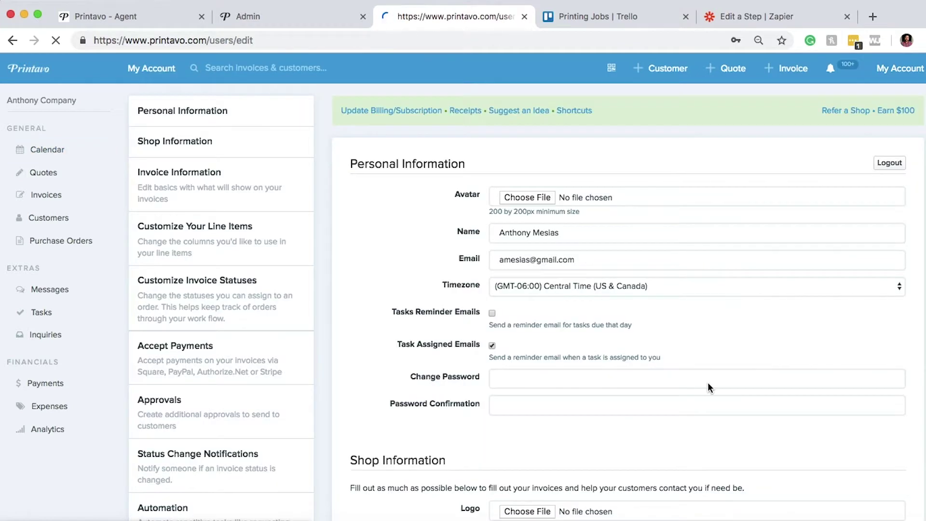
Generate a new API token in Printavo's My Account settings, copy it, and return to Zapier
scroll(708, 383, down, 7)
scroll(708, 386, down, 5)
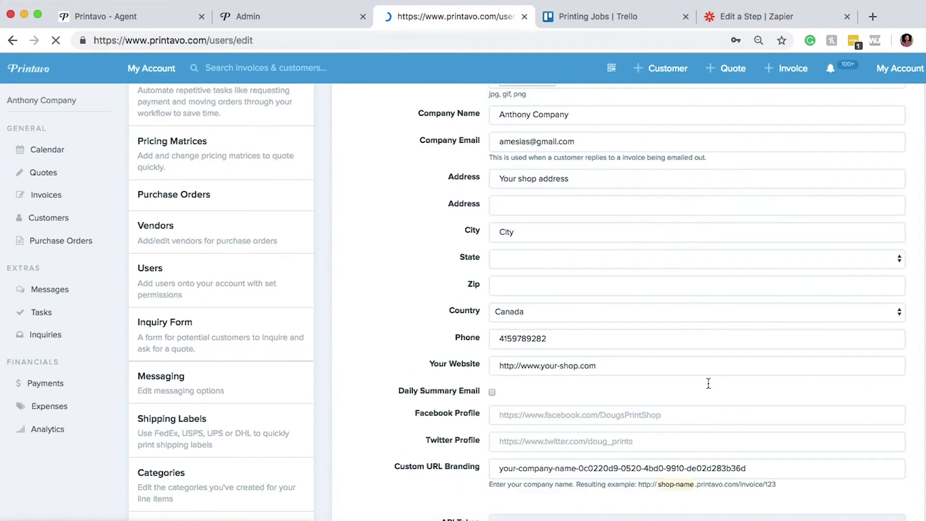
scroll(636, 385, down, 4)
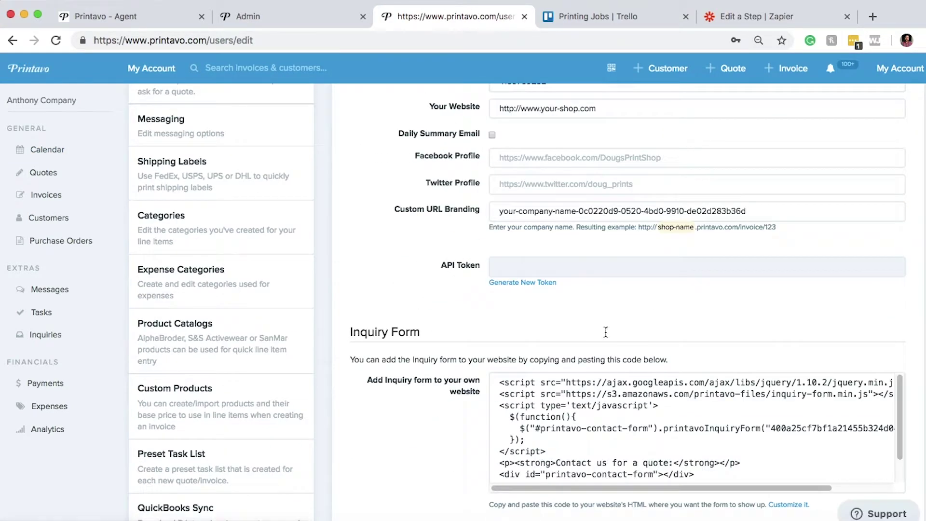
click(509, 282)
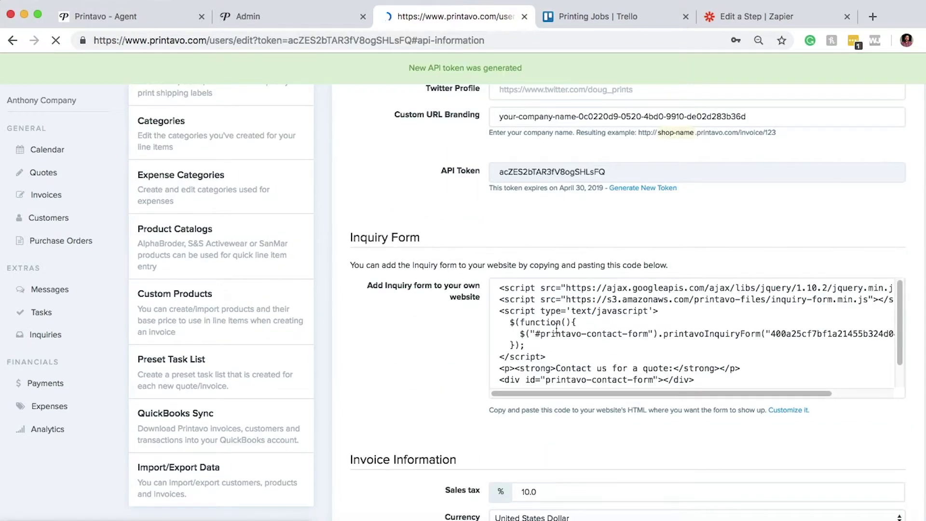
scroll(556, 326, down, 1)
drag(606, 172, 495, 175)
key(super+c)
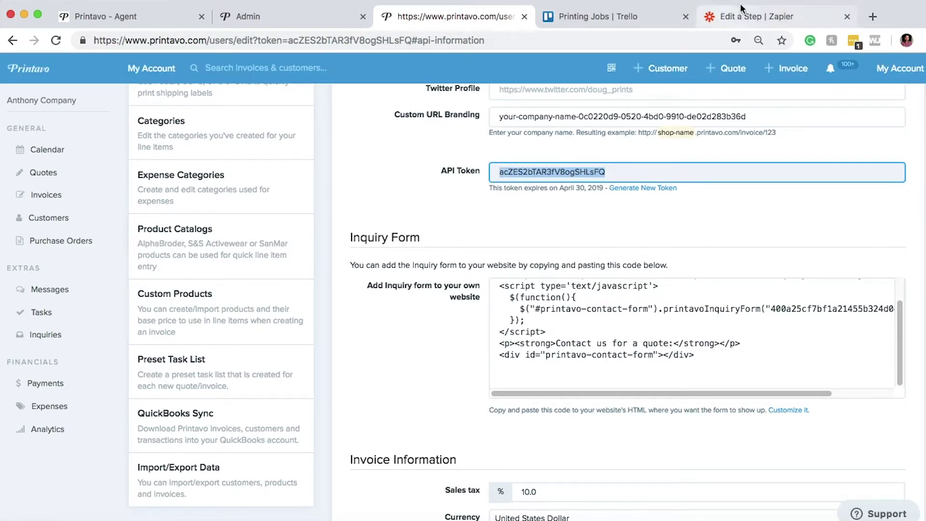
click(743, 16)
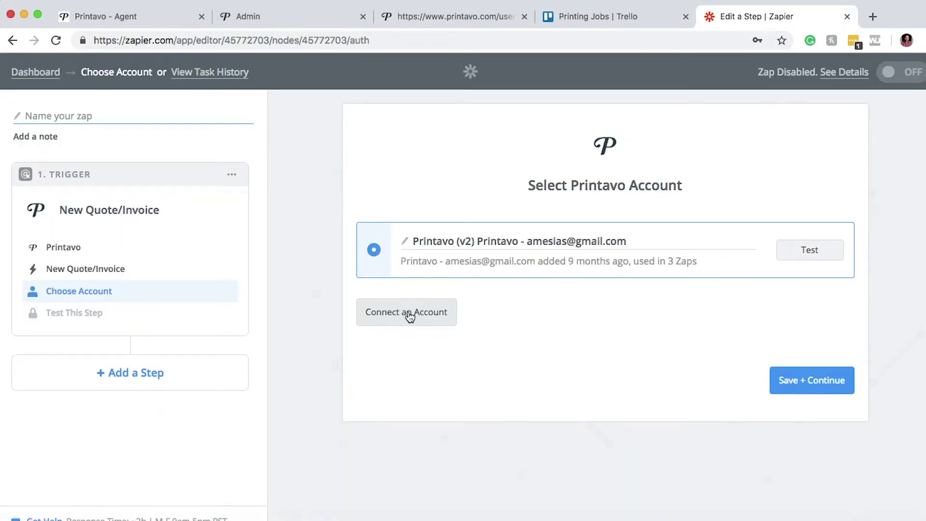
Connect a second Printavo account with the login e-mail and the pasted API token
click(408, 313)
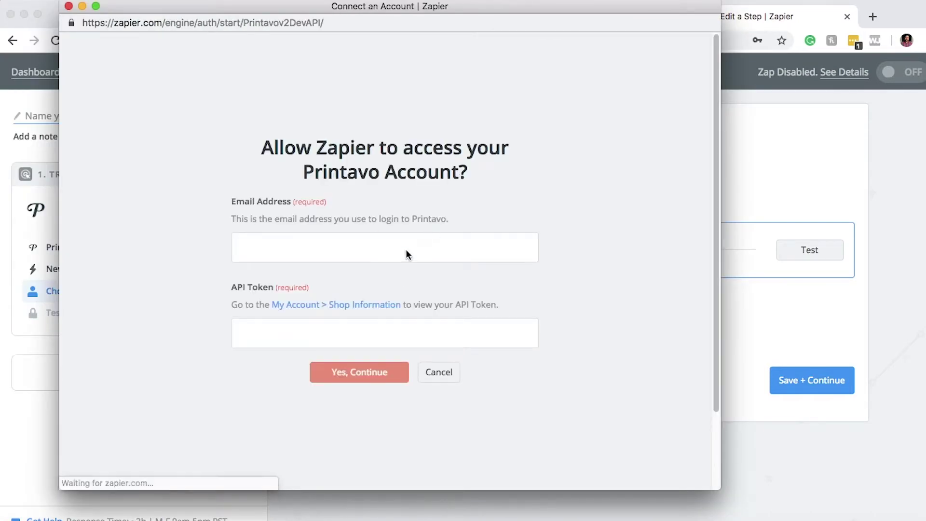
click(385, 245)
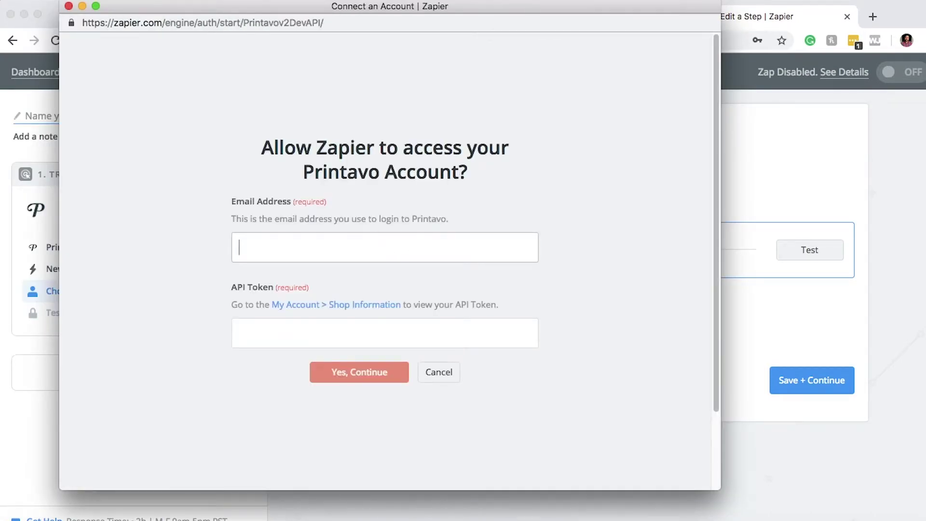
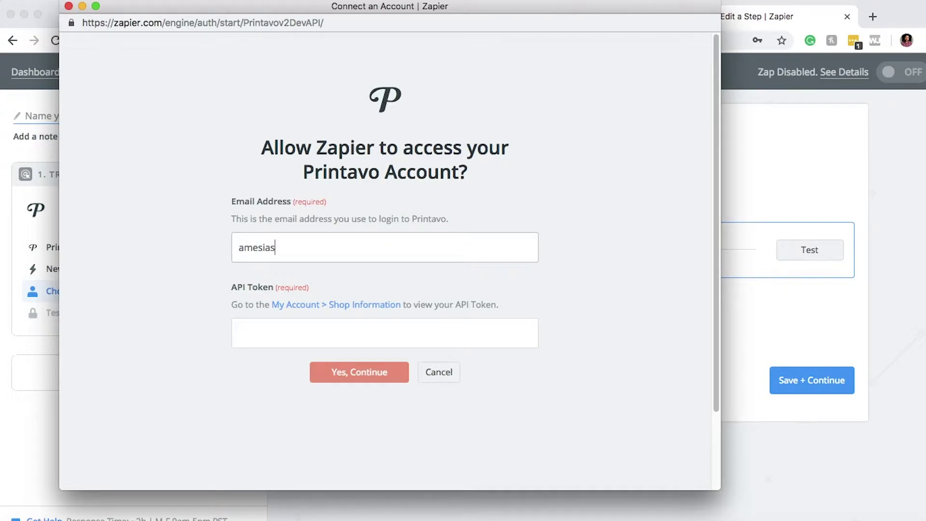
click(384, 328)
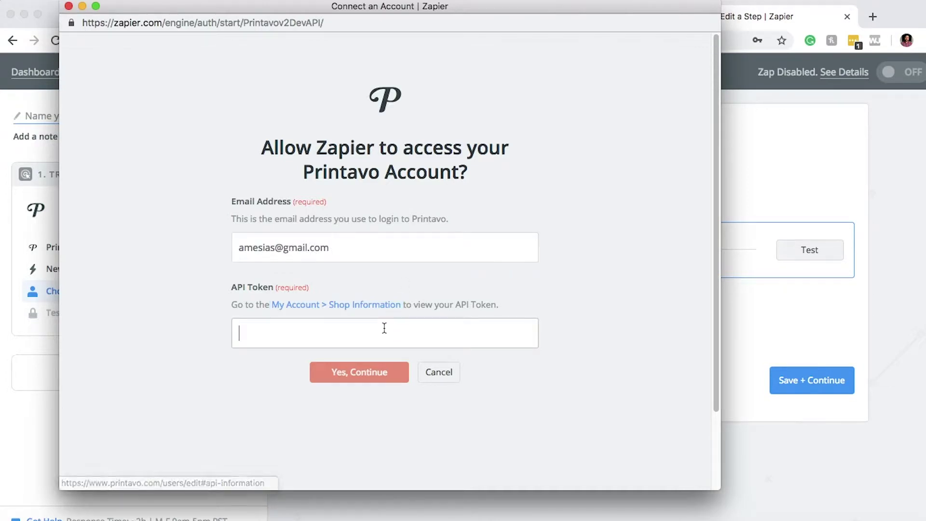
key(super+v)
click(380, 375)
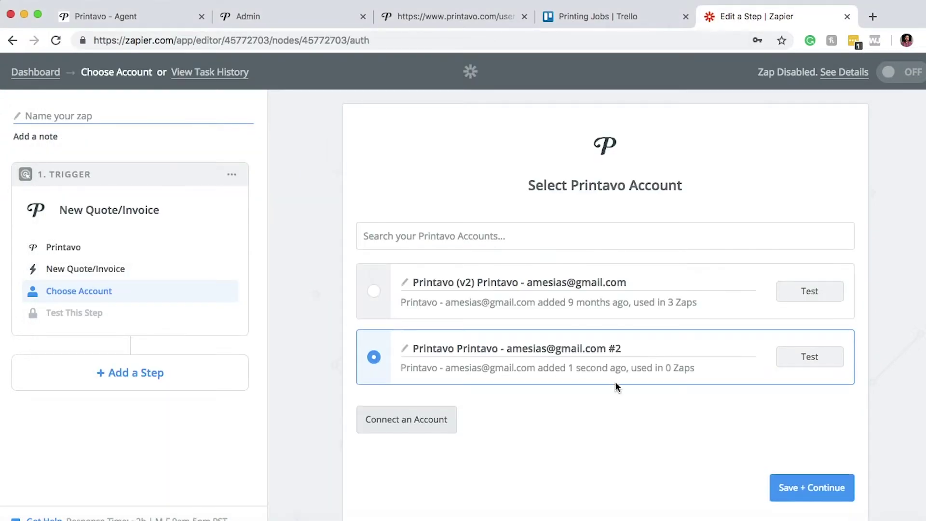
Test the newly connected Printavo account and save it for the trigger
scroll(615, 381, down, 1)
click(827, 322)
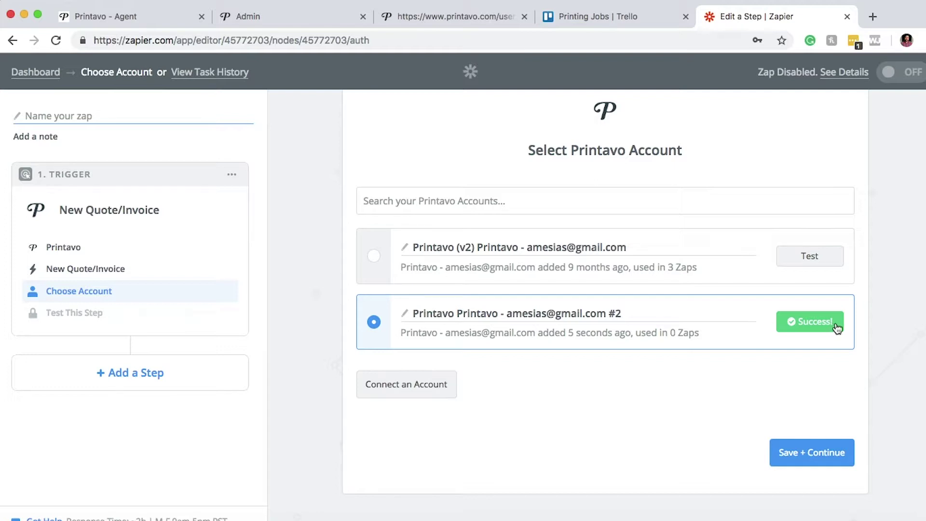
click(826, 458)
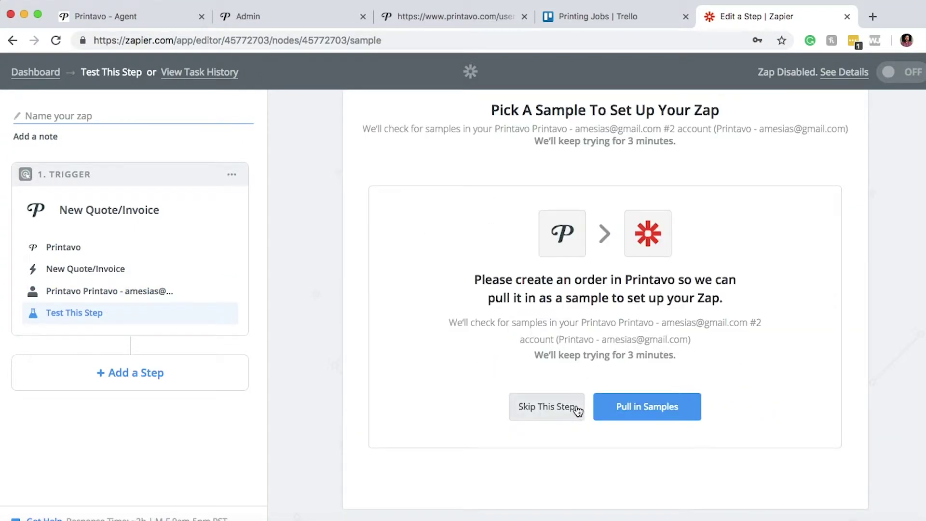
Pull Printavo samples, review Order A's fields, and accept it as the trigger sample
click(654, 413)
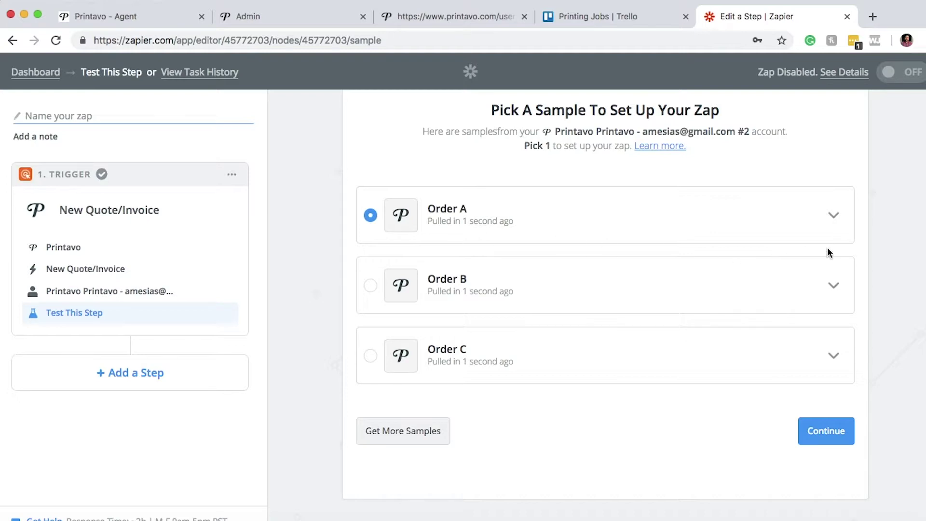
click(833, 216)
scroll(799, 312, down, 1)
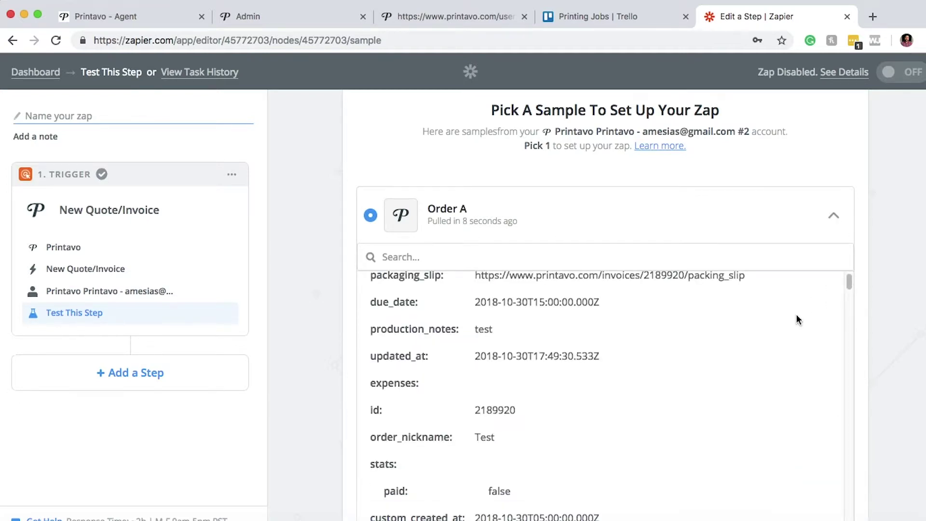
scroll(917, 306, down, 2)
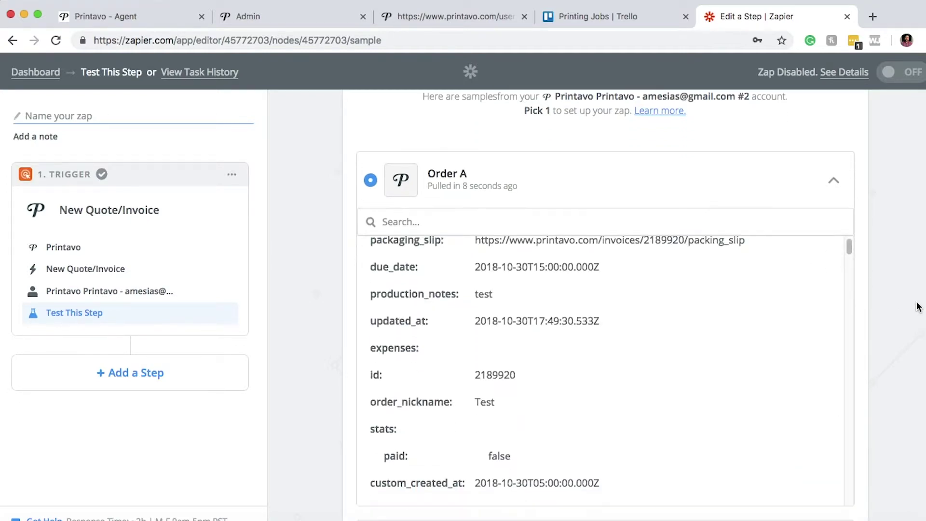
scroll(743, 289, down, 2)
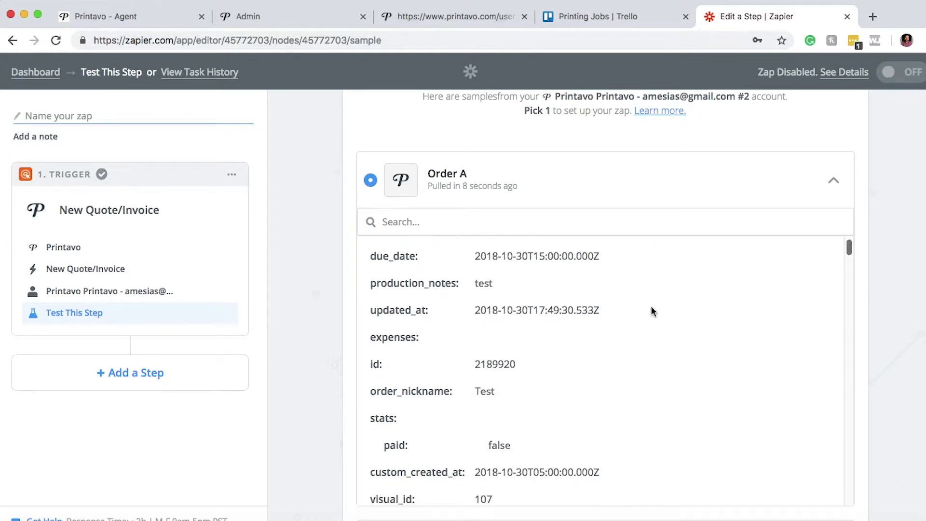
drag(849, 248, 847, 417)
scroll(898, 340, down, 5)
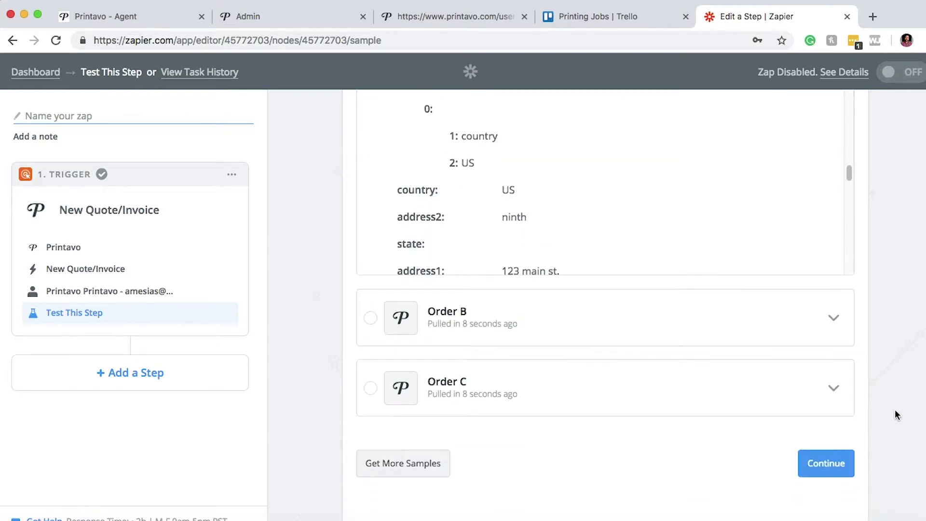
click(819, 461)
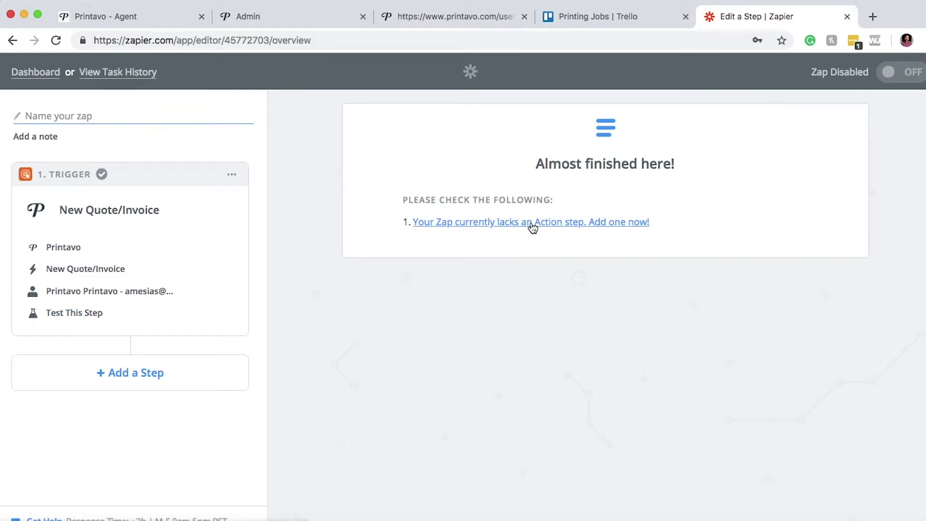
Add a Trello action step using Create Board and save it
click(533, 226)
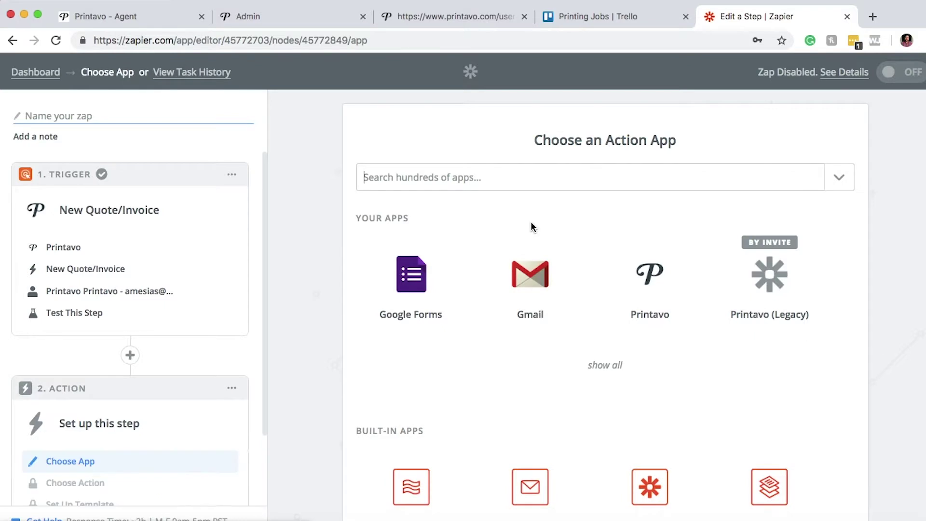
click(500, 178)
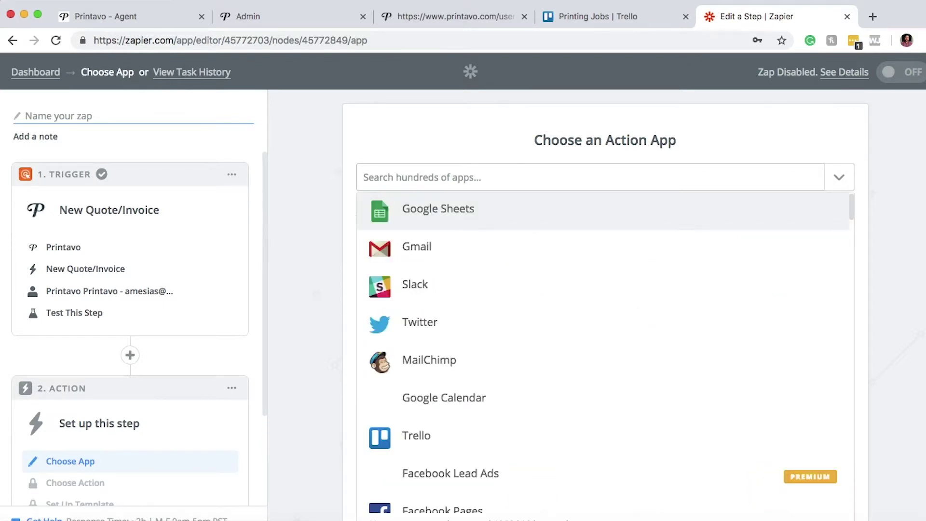
text(trello)
click(430, 212)
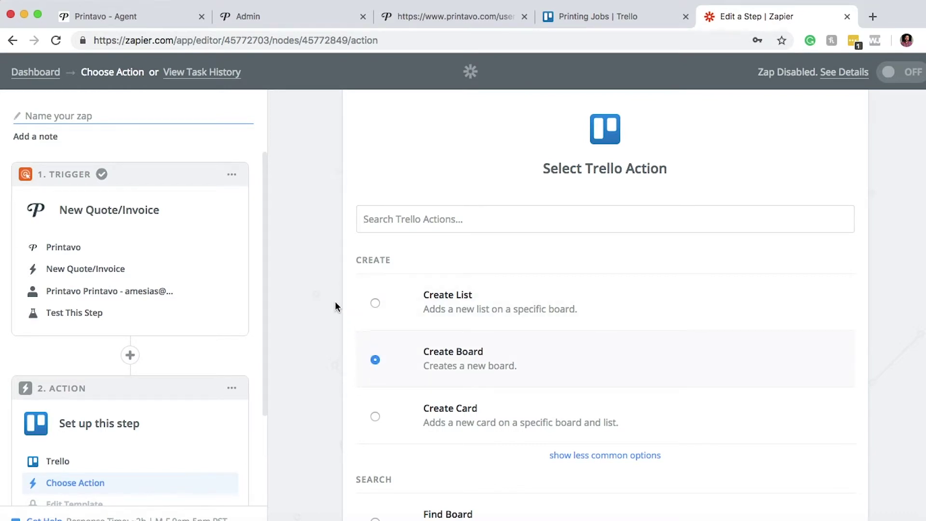
scroll(812, 385, down, 6)
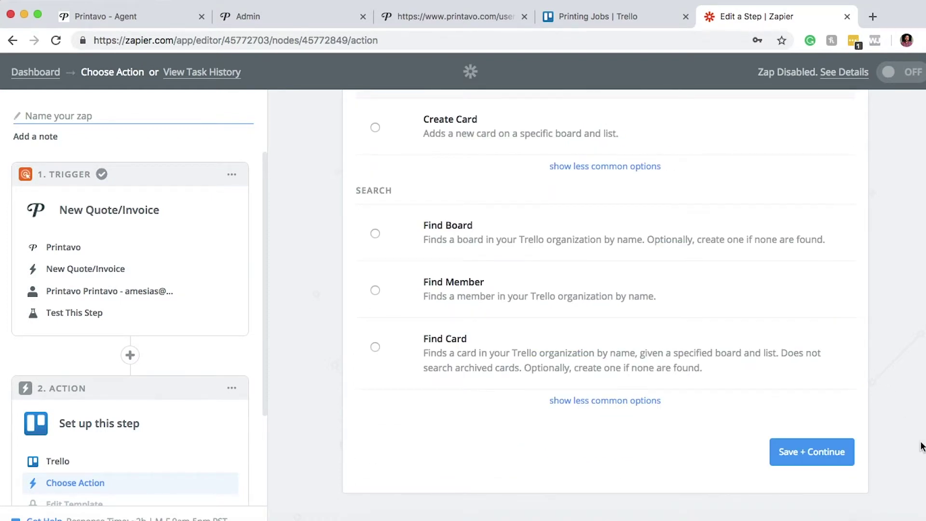
click(791, 451)
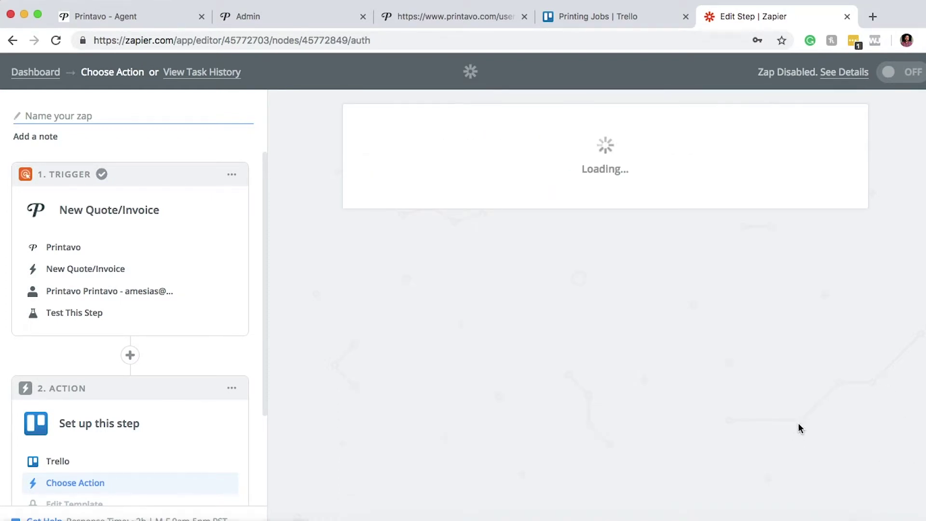
Authorize a Trello account for Zapier, test it successfully, and save it for the board action
click(424, 248)
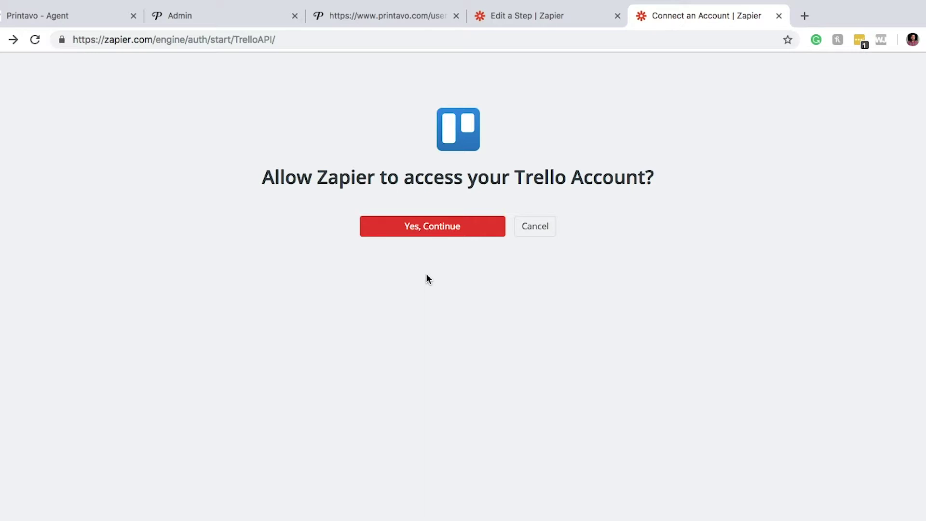
click(429, 233)
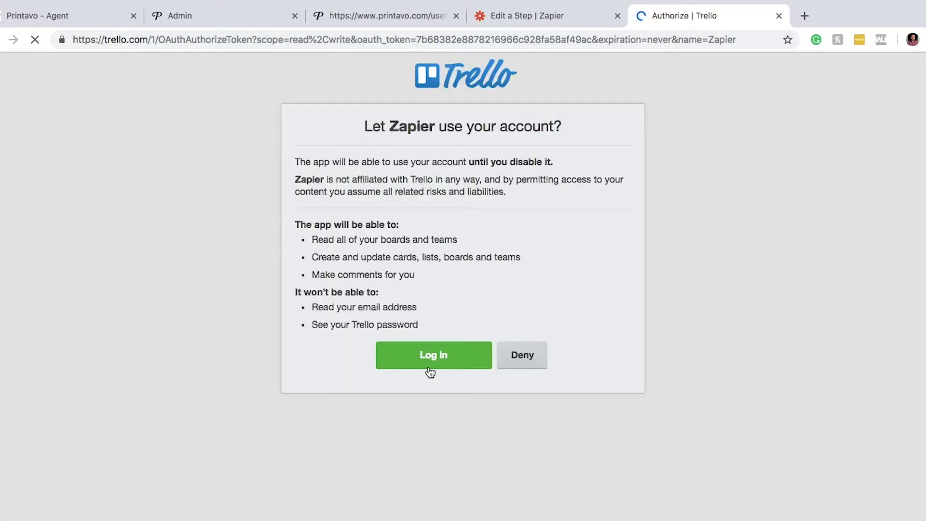
click(430, 371)
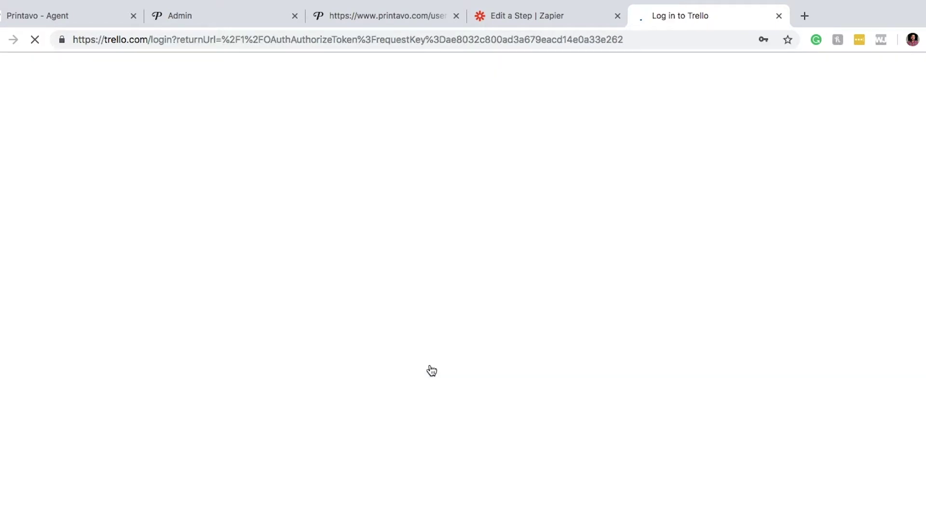
click(433, 332)
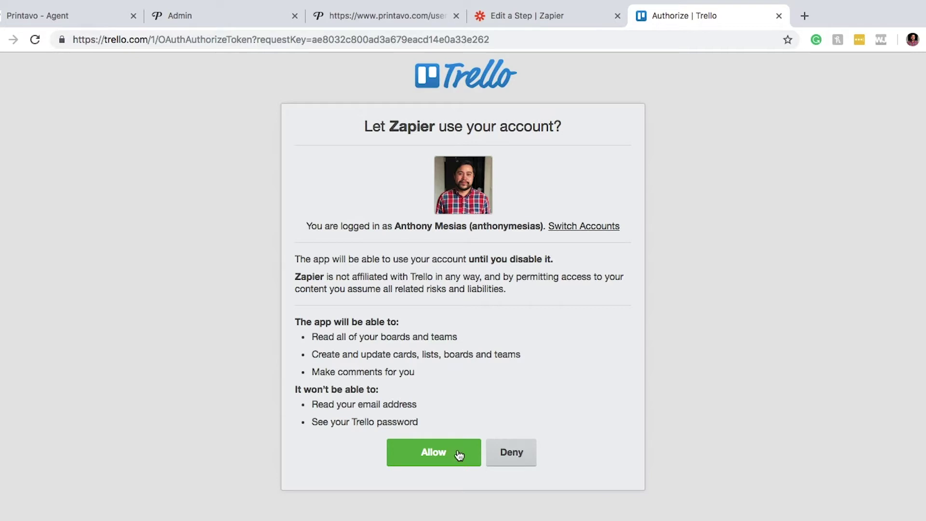
click(441, 454)
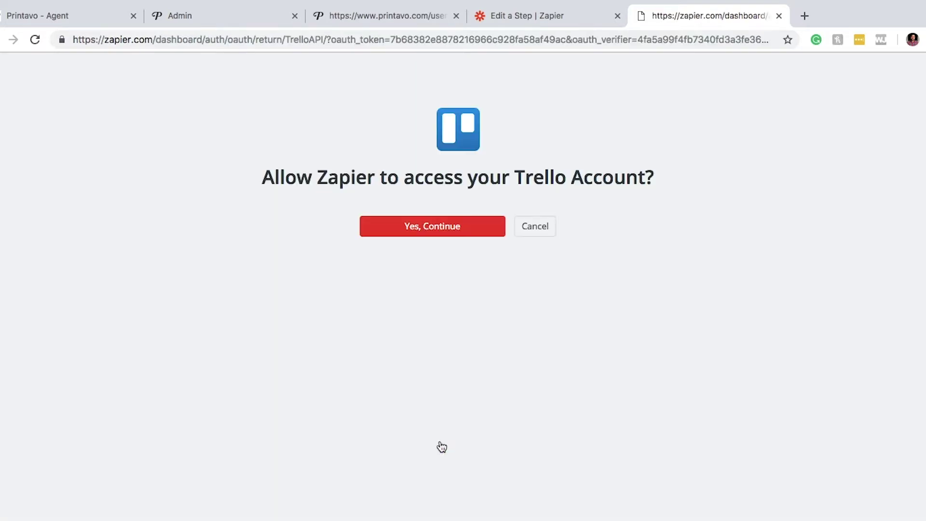
click(420, 223)
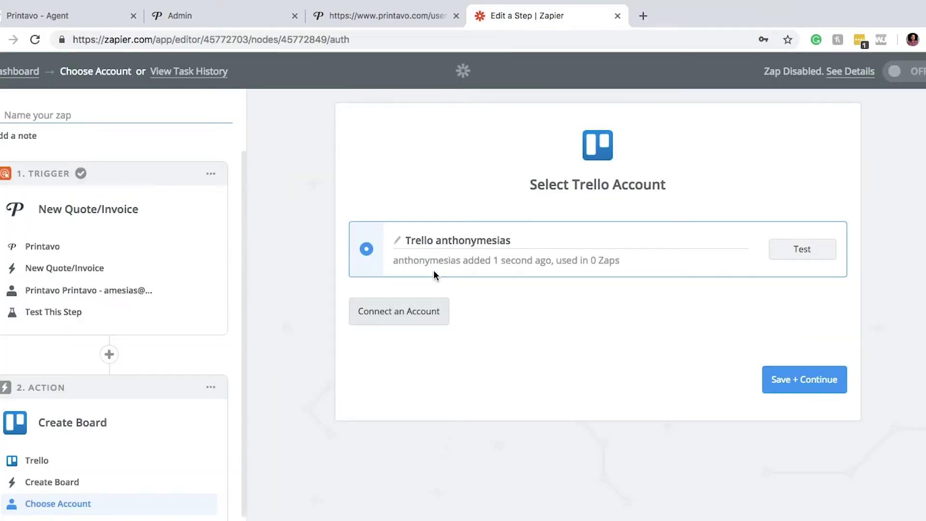
click(804, 255)
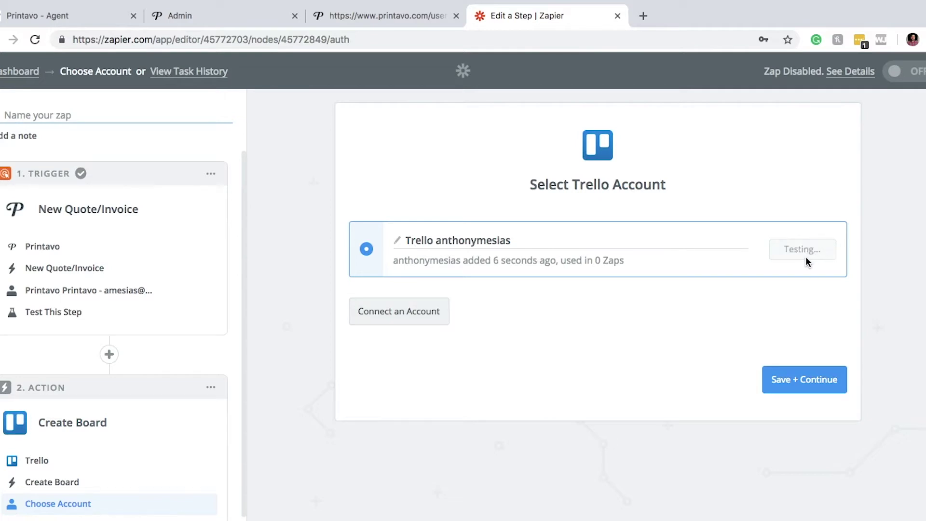
click(791, 381)
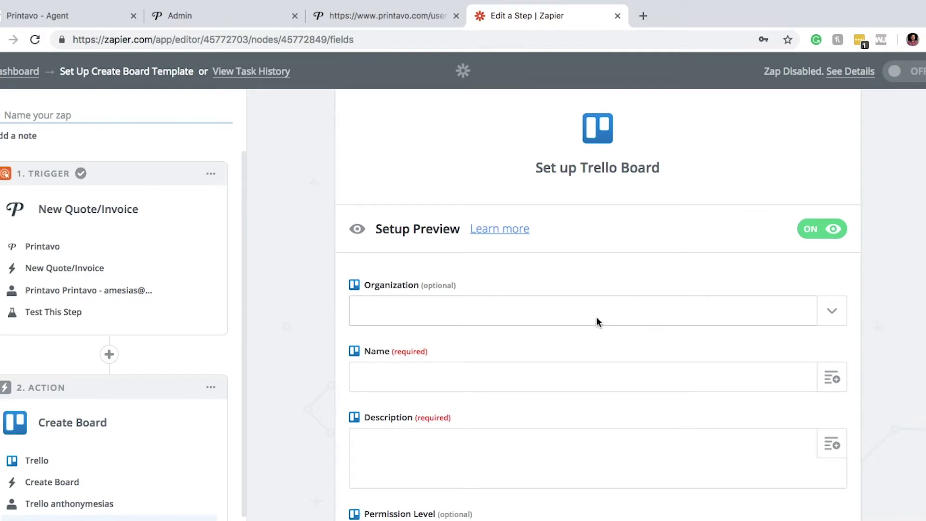
Choose printingjobs2 from the Trello board's Organization dropdown
scroll(596, 319, down, 3)
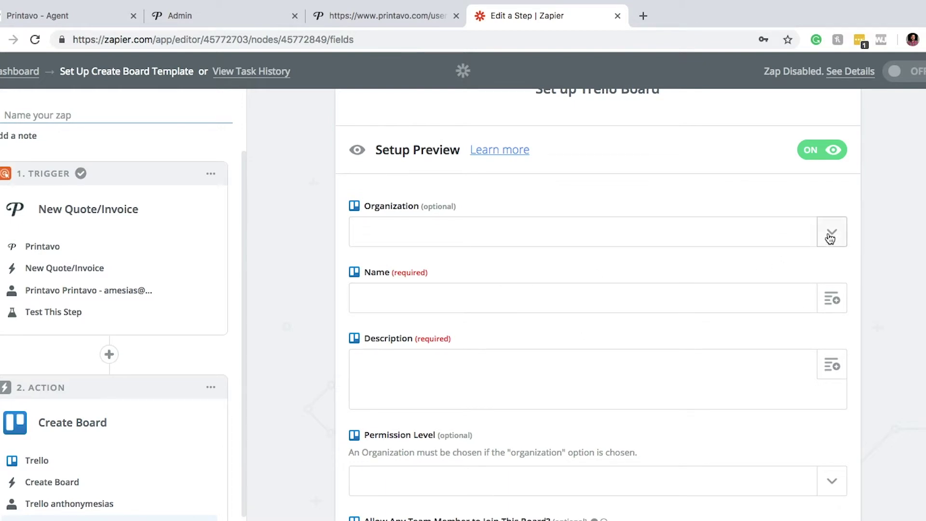
scroll(870, 259, down, 2)
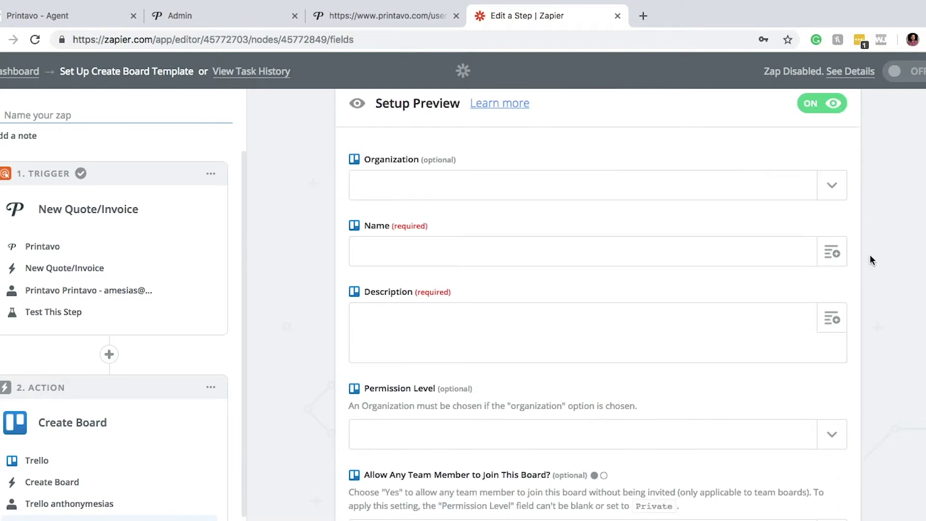
click(839, 191)
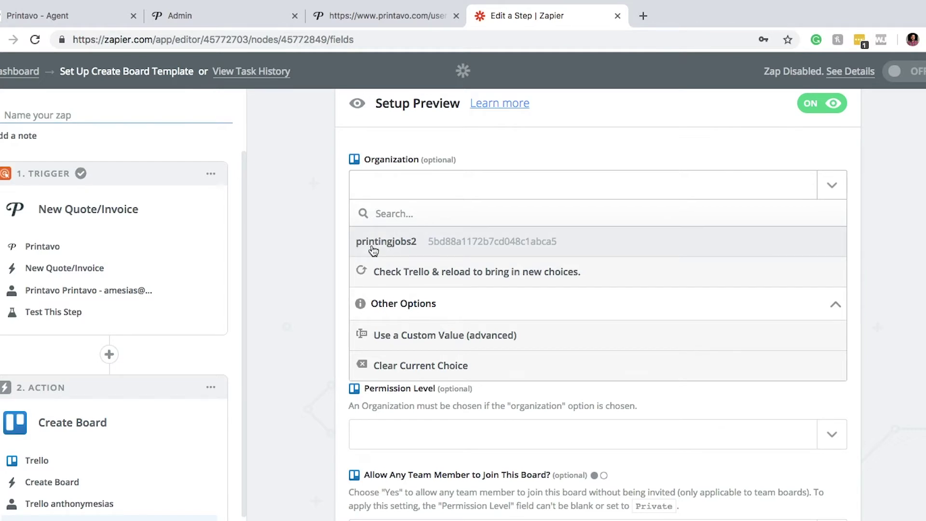
click(373, 250)
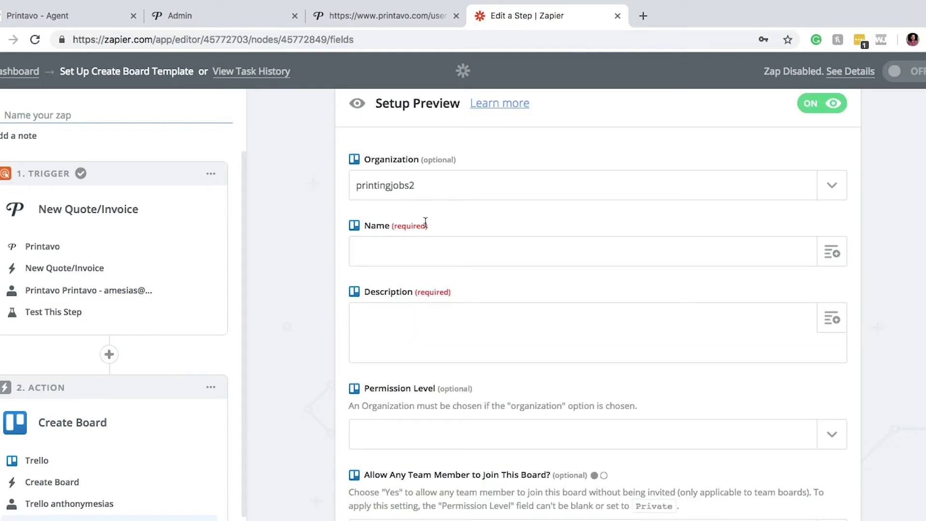
scroll(786, 280, down, 1)
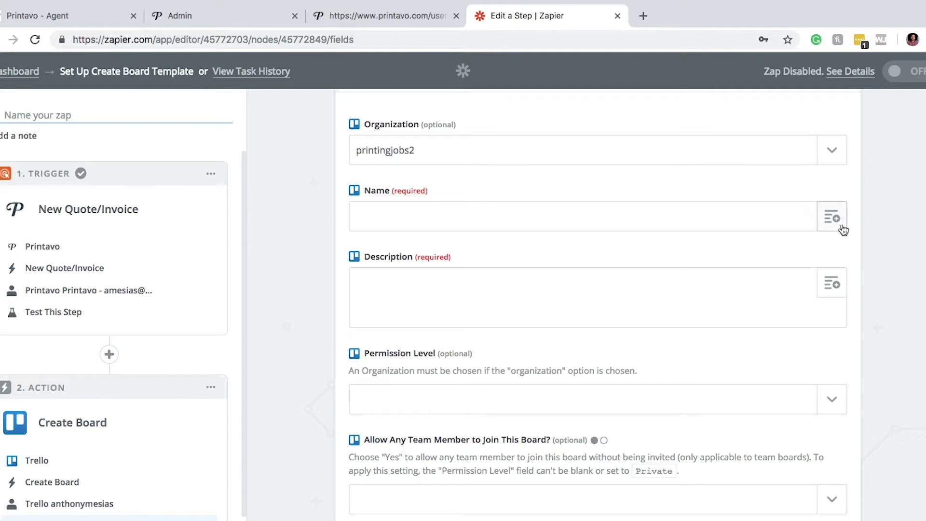
Map the board Name to the trigger's Visual ID followed by Customer Full Name
click(831, 217)
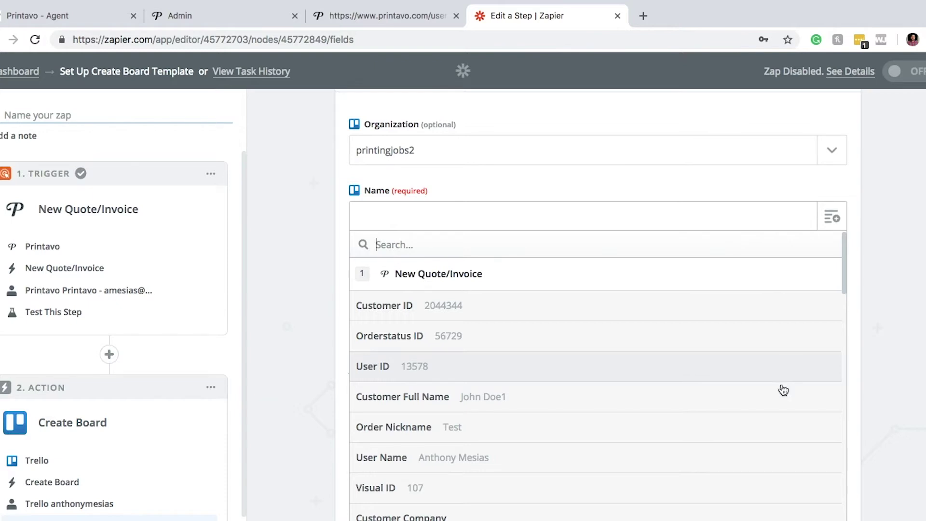
scroll(773, 404, down, 1)
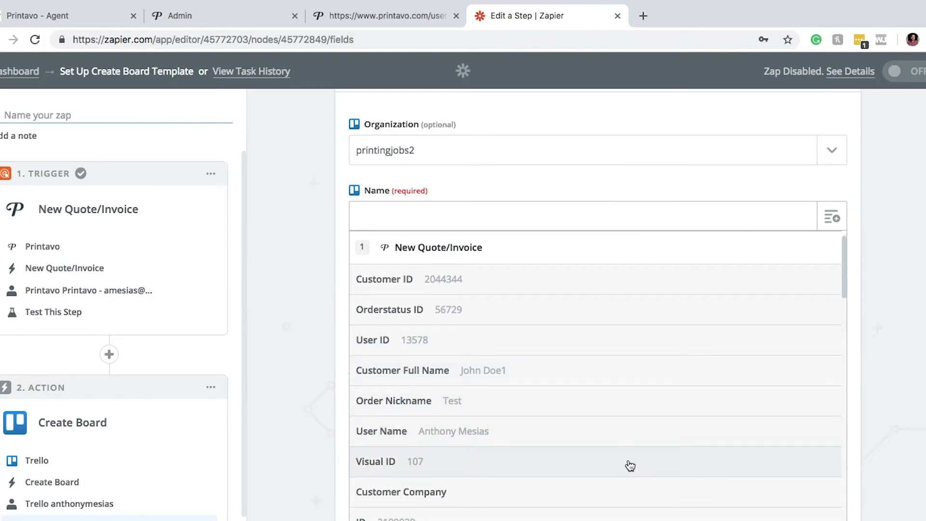
click(432, 464)
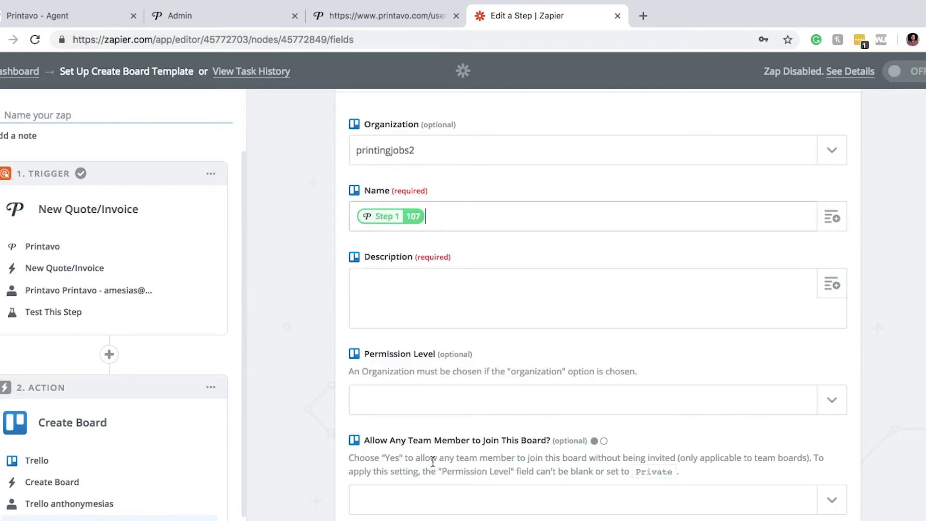
click(832, 217)
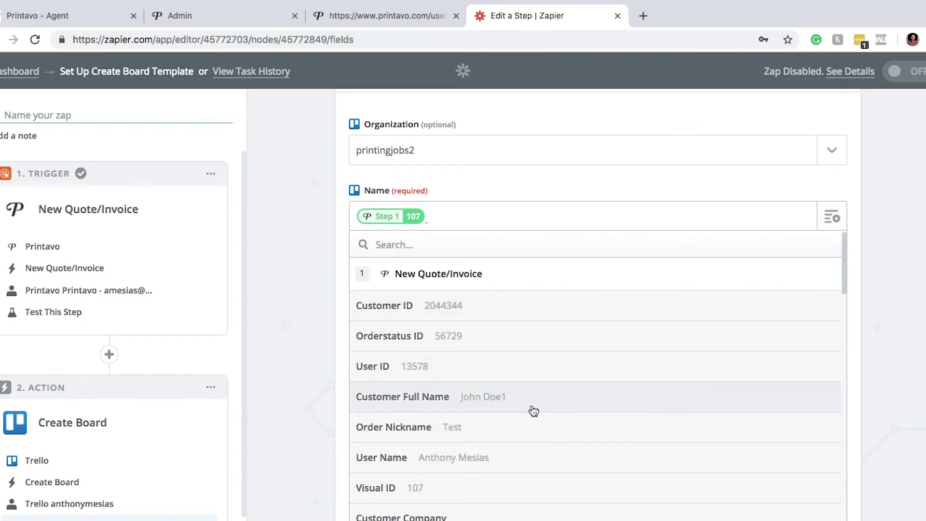
click(492, 404)
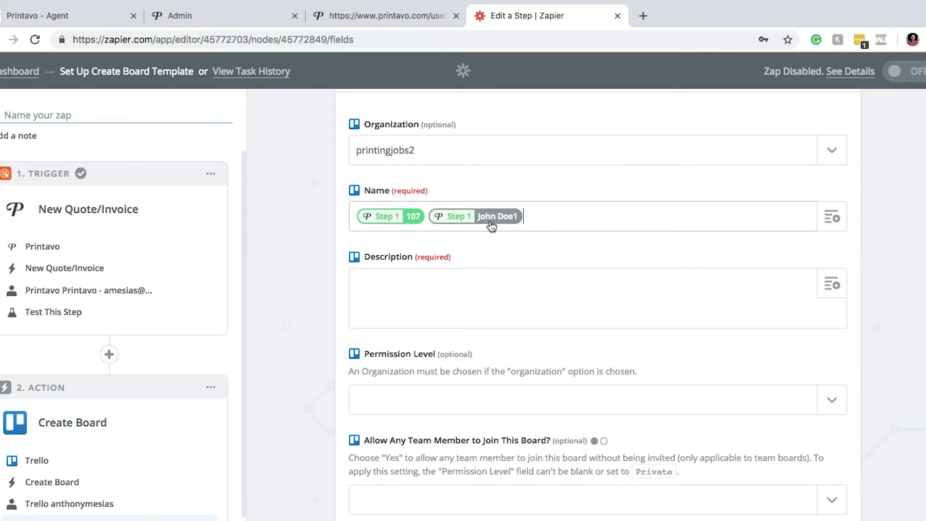
click(586, 295)
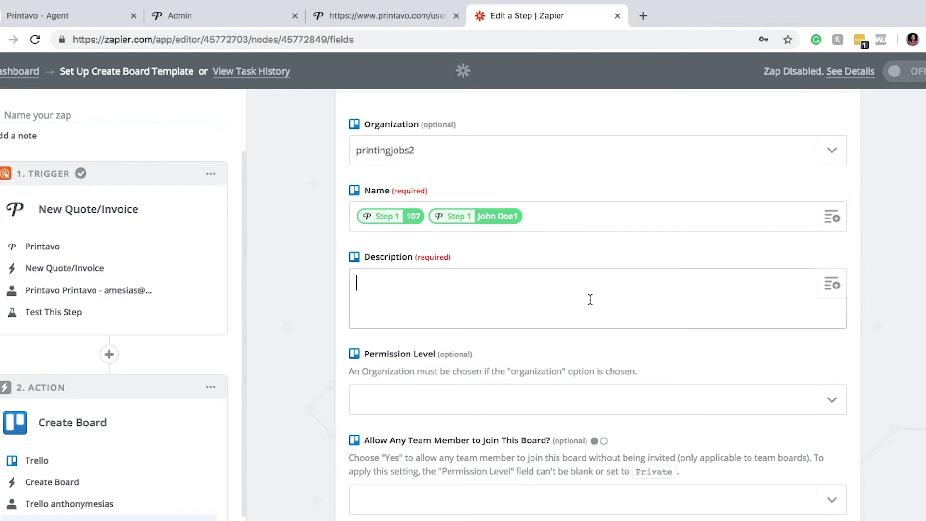
Insert the invoice URL and Customer Due Date into the board Description
click(832, 285)
scroll(667, 356, down, 4)
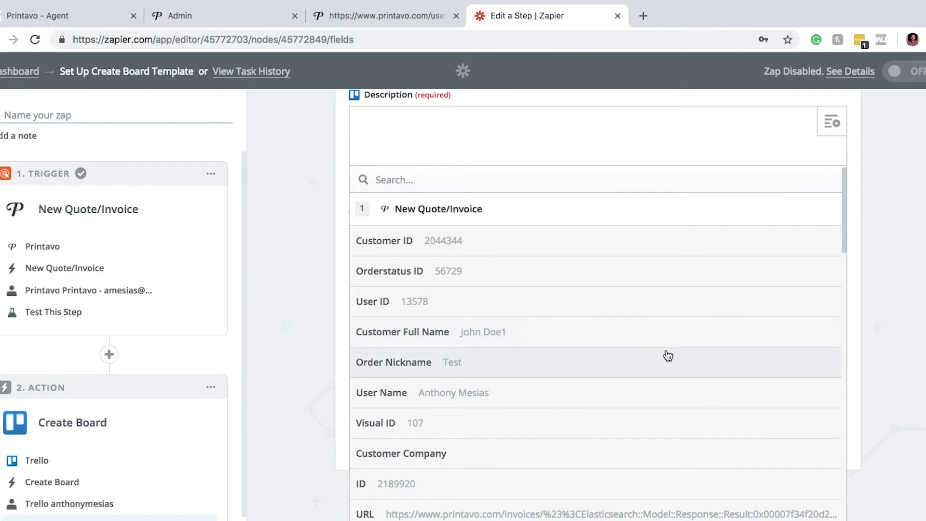
drag(847, 219, 847, 256)
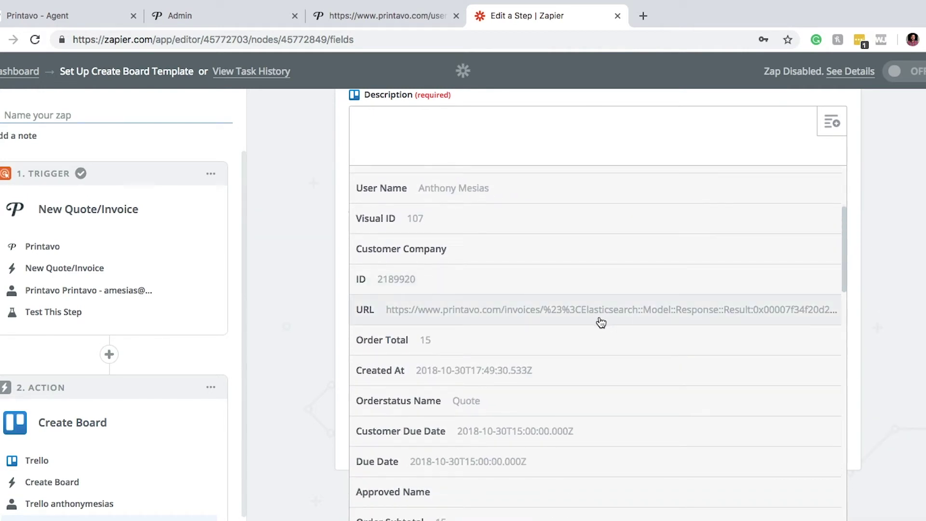
click(563, 313)
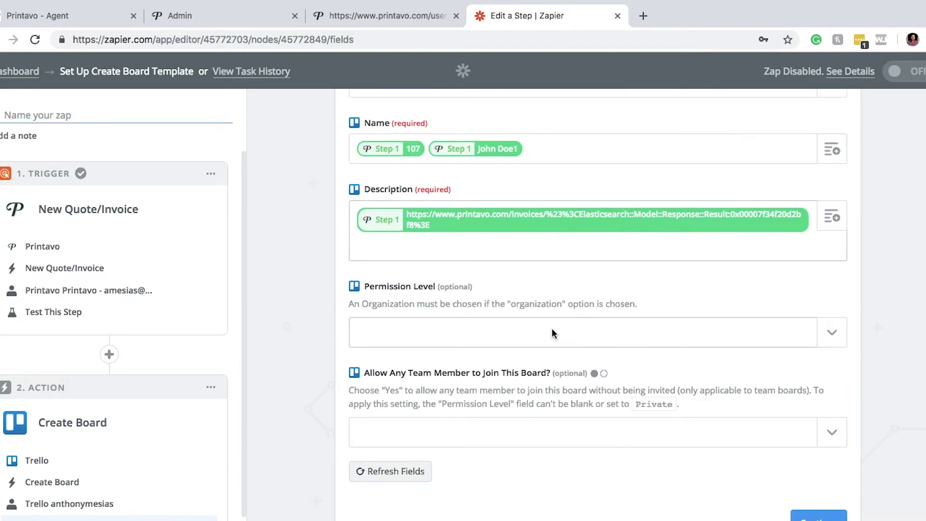
click(829, 226)
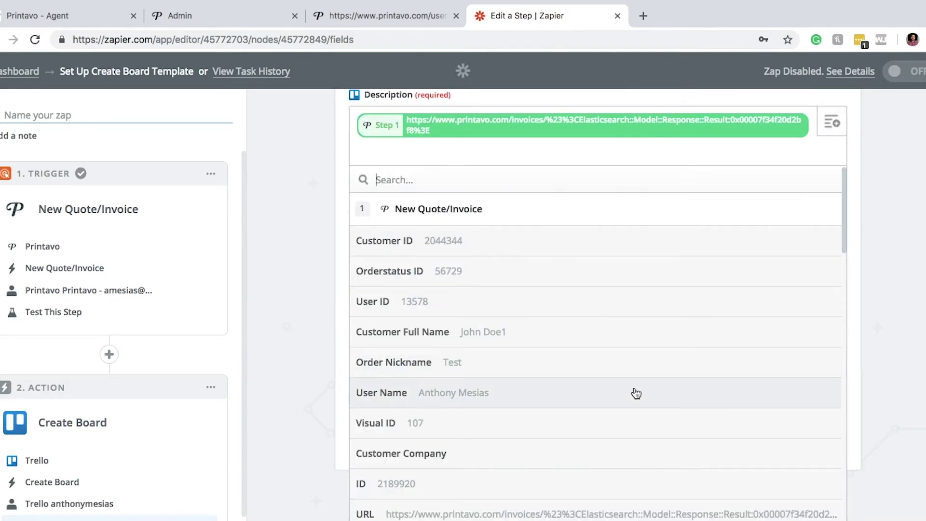
scroll(626, 398, down, 3)
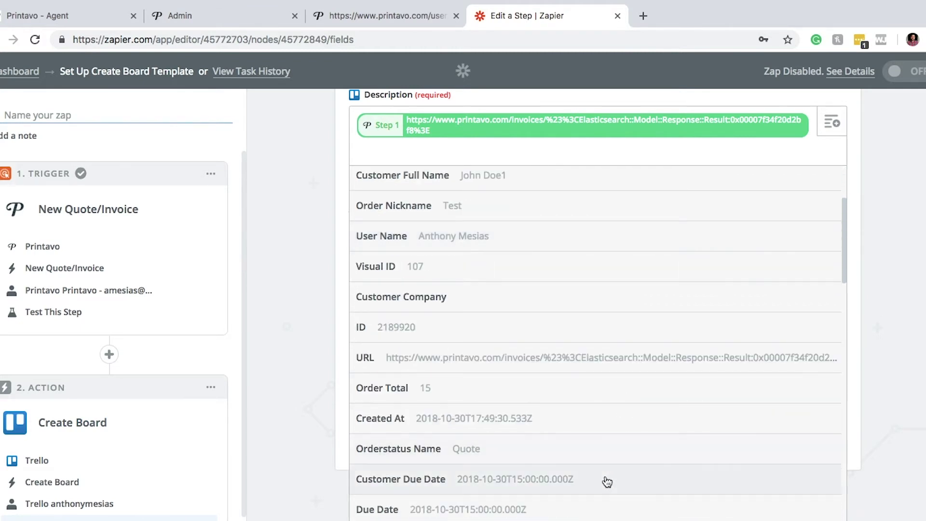
click(609, 478)
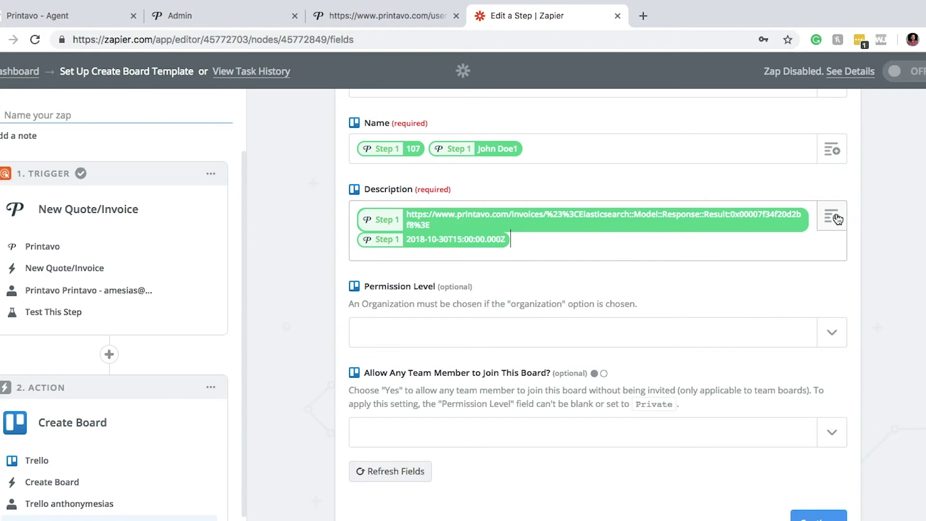
Append the order's Public URL to the board Description
click(831, 217)
scroll(684, 399, down, 3)
drag(843, 226, 849, 518)
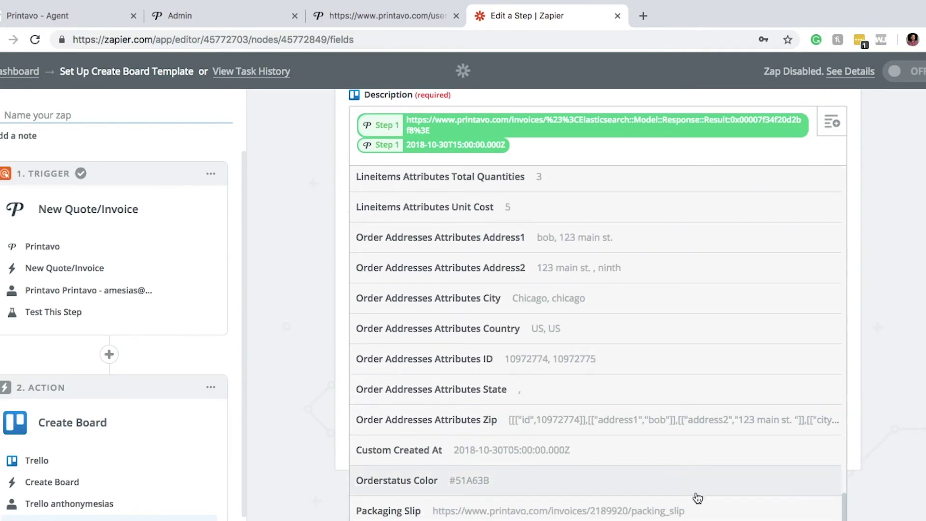
scroll(632, 485, down, 2)
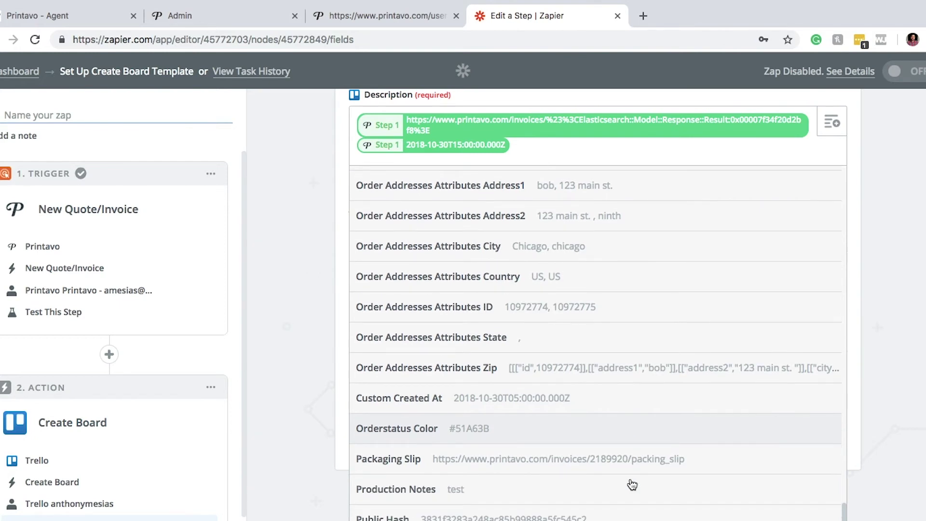
scroll(631, 484, down, 2)
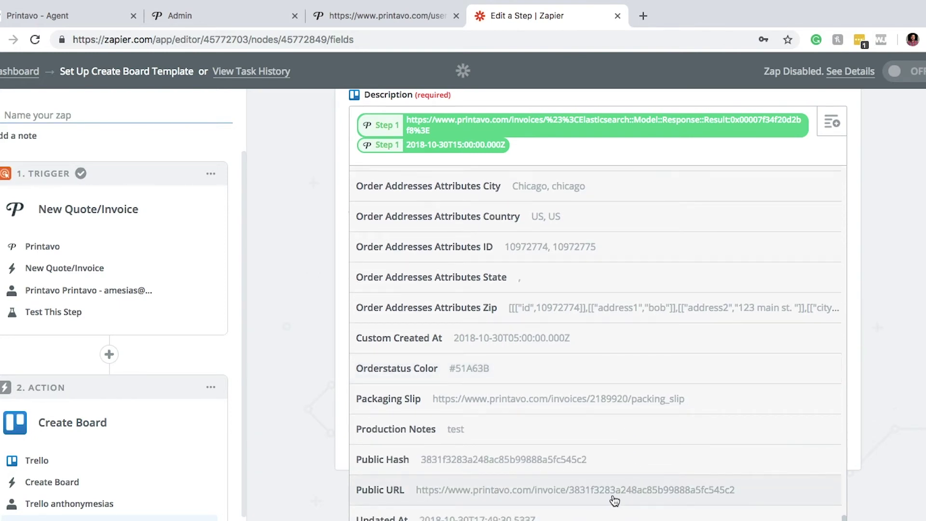
click(489, 495)
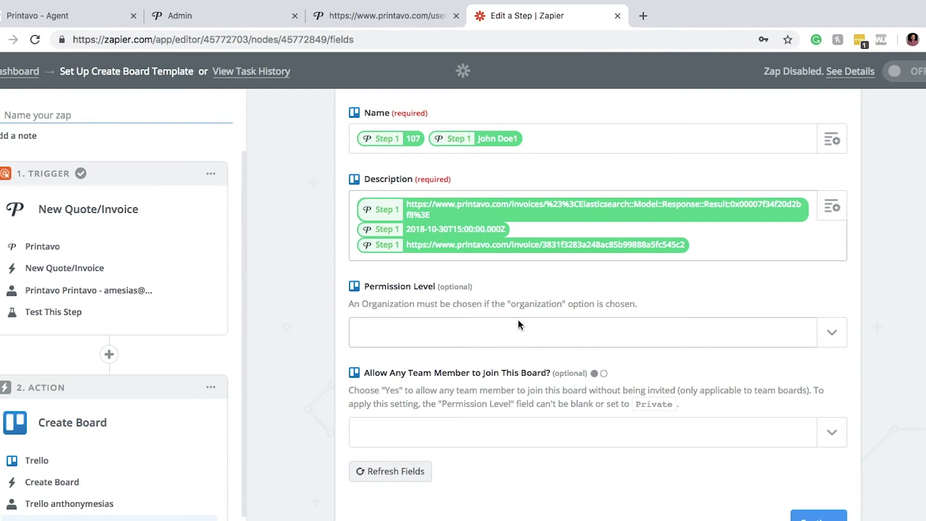
Set the Trello board's Permission Level to Organization and Allow Any Team Member to yes
click(831, 332)
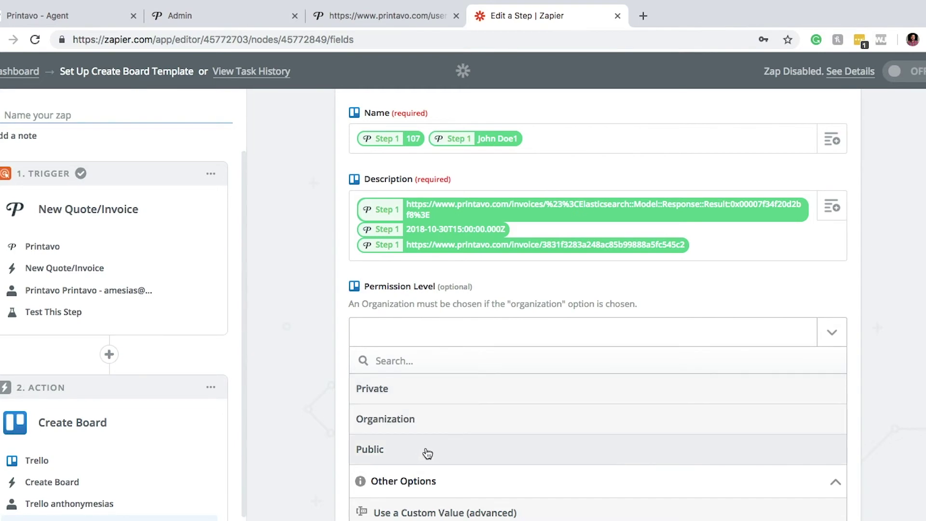
click(431, 431)
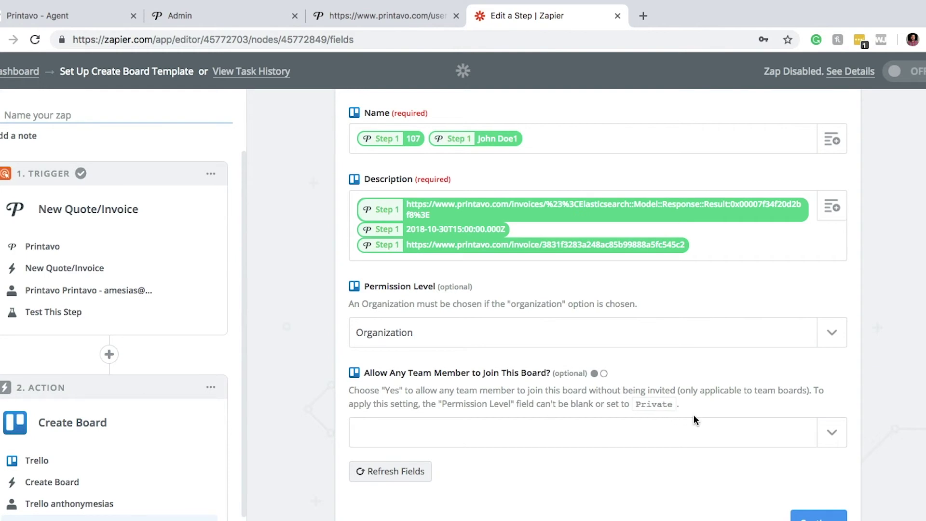
click(832, 433)
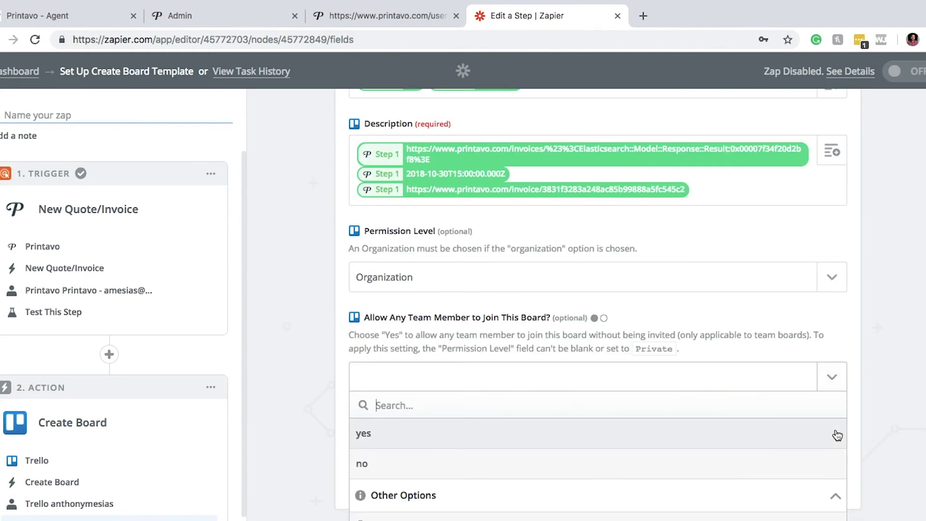
click(507, 438)
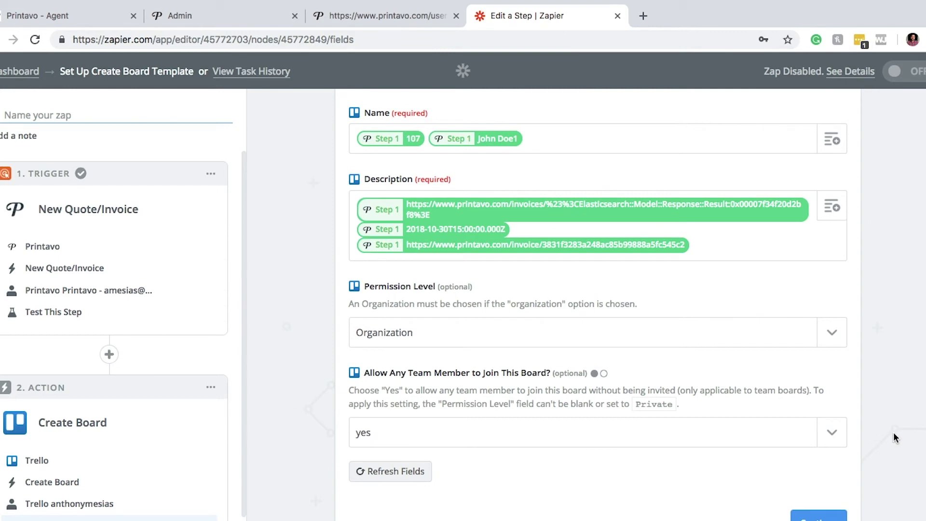
click(818, 516)
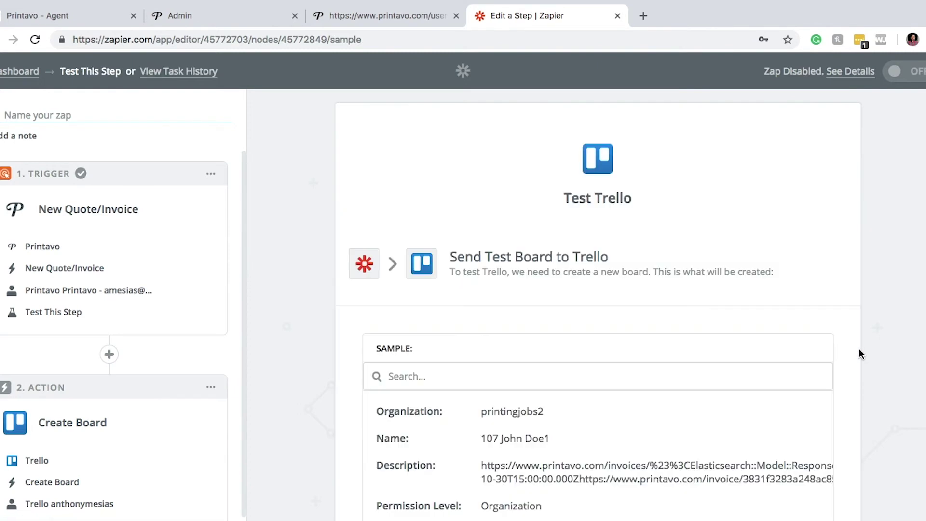
Send a test board to Trello and finish the Create Board step
scroll(531, 250, down, 3)
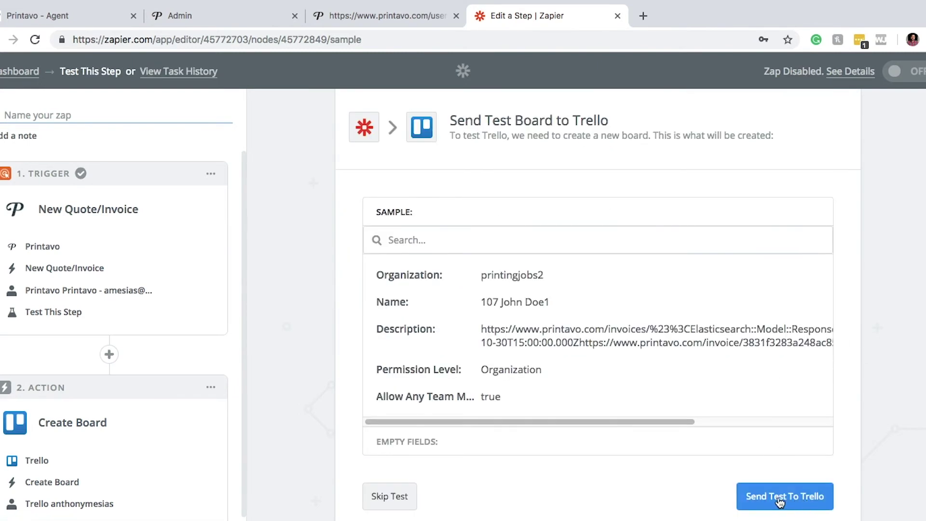
scroll(790, 506, up, 1)
click(776, 514)
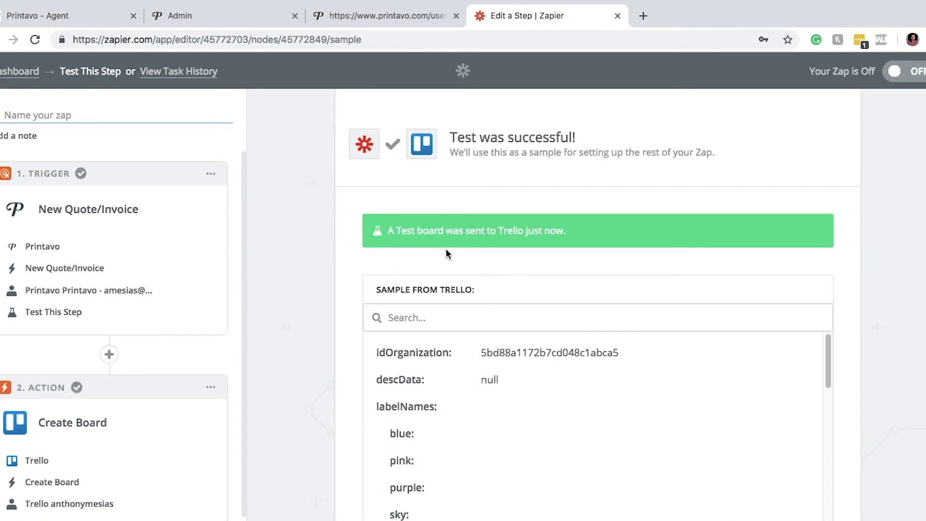
scroll(809, 343, down, 2)
scroll(851, 324, down, 3)
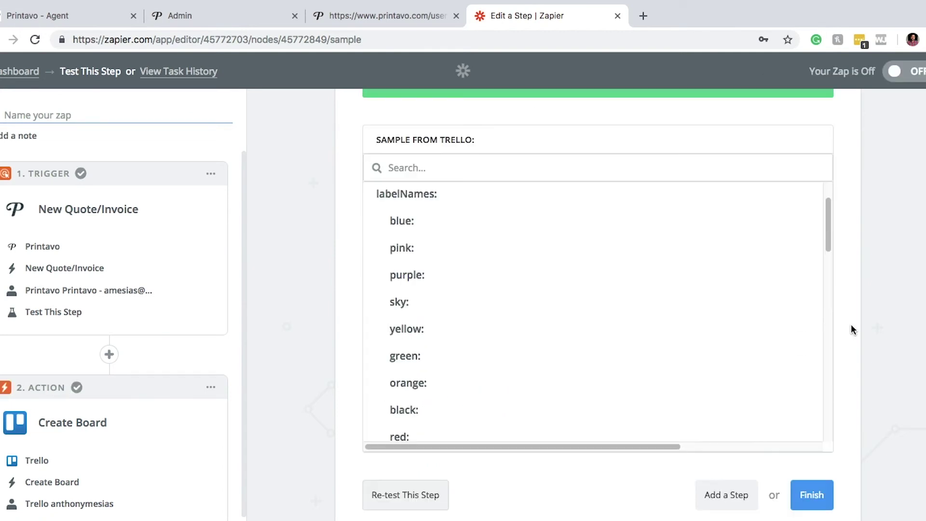
click(813, 497)
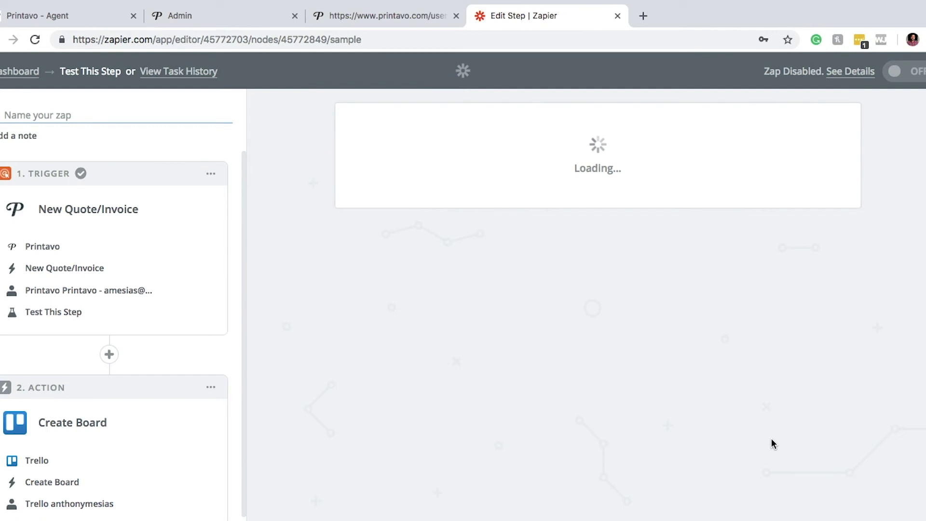
Name the zap 'Printavo Invoice to Trello' and switch it on
click(596, 255)
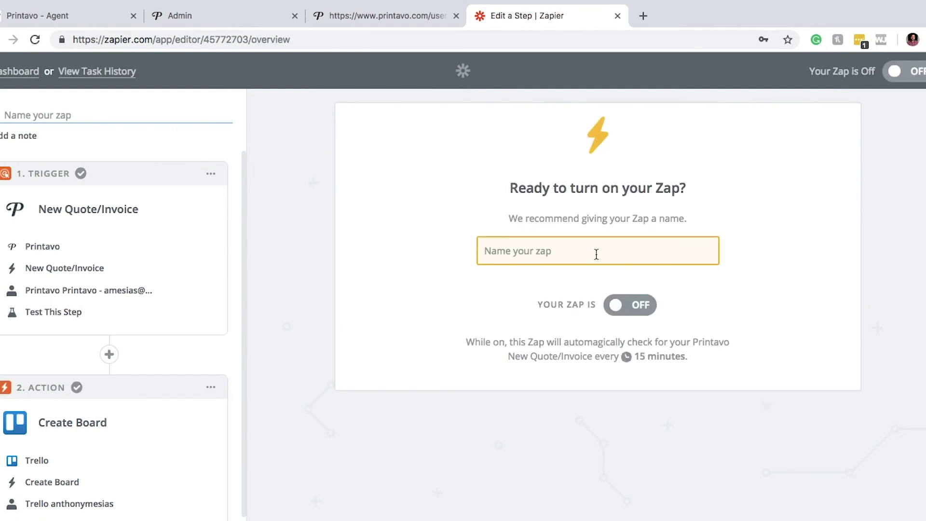
text(P)
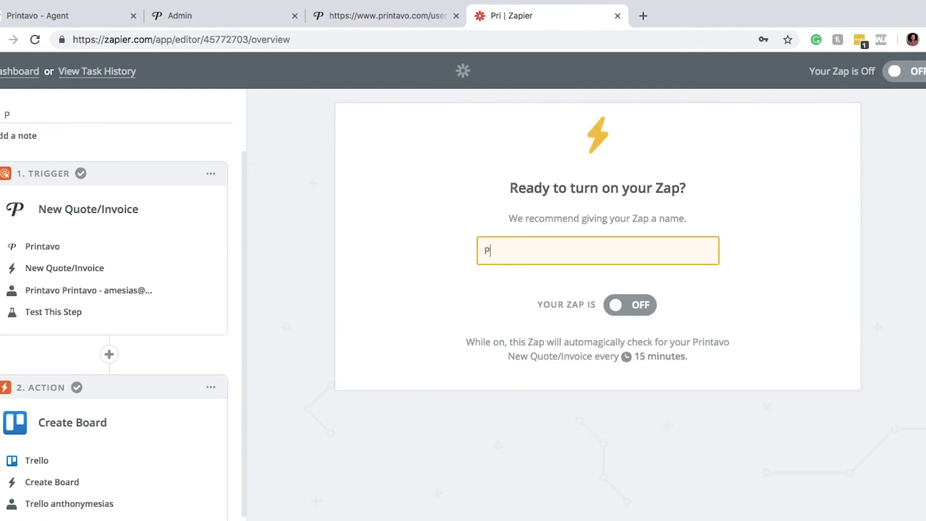
text(rintavo I)
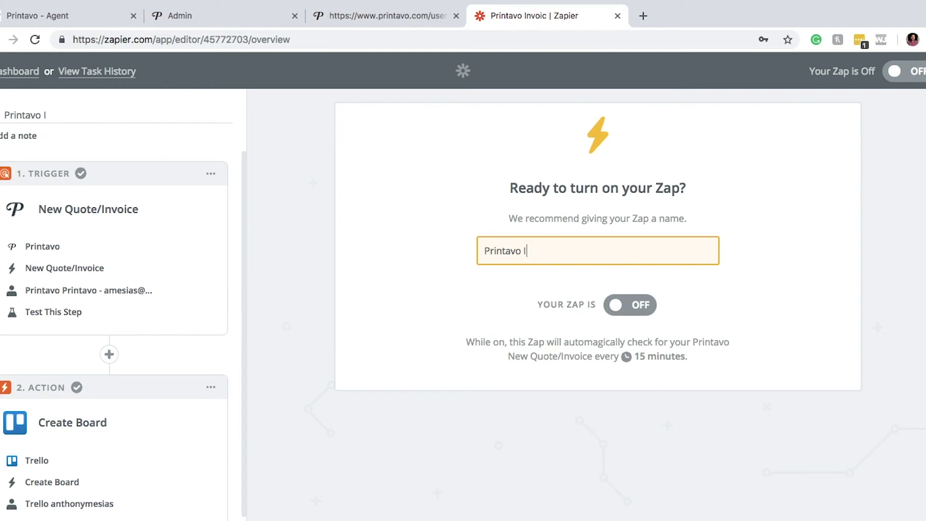
text(nvoice to Trello)
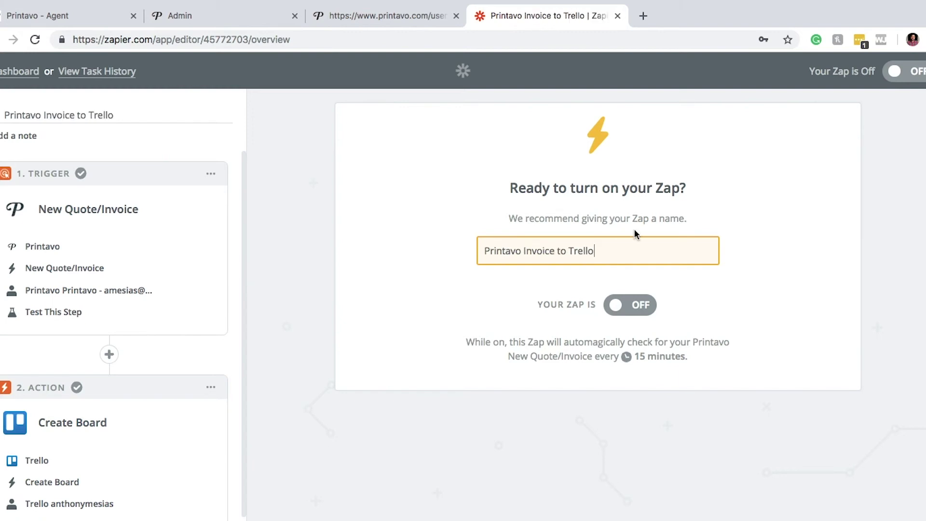
click(643, 300)
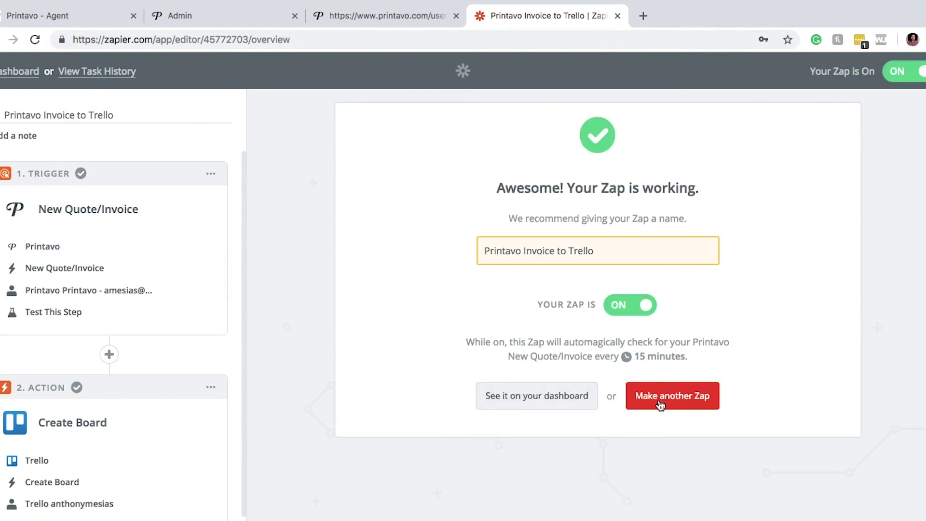
click(555, 402)
scroll(673, 392, down, 1)
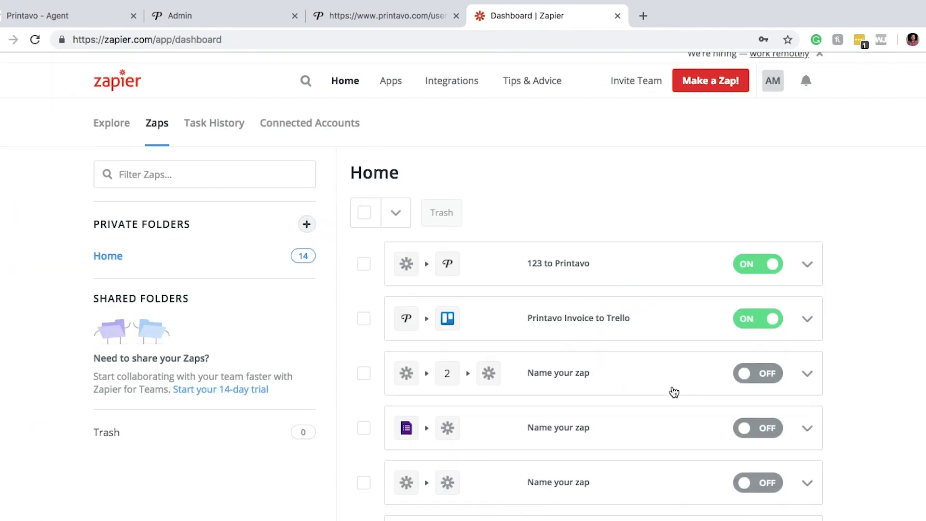
click(805, 323)
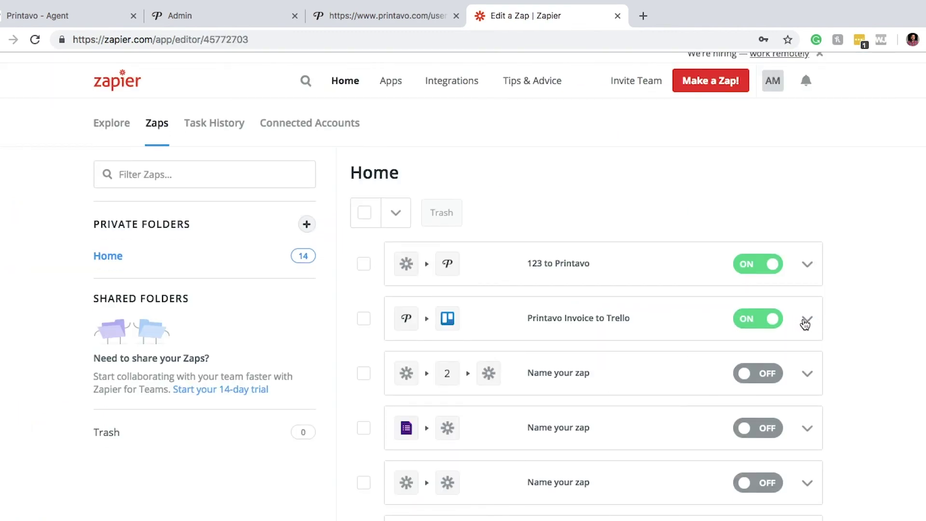